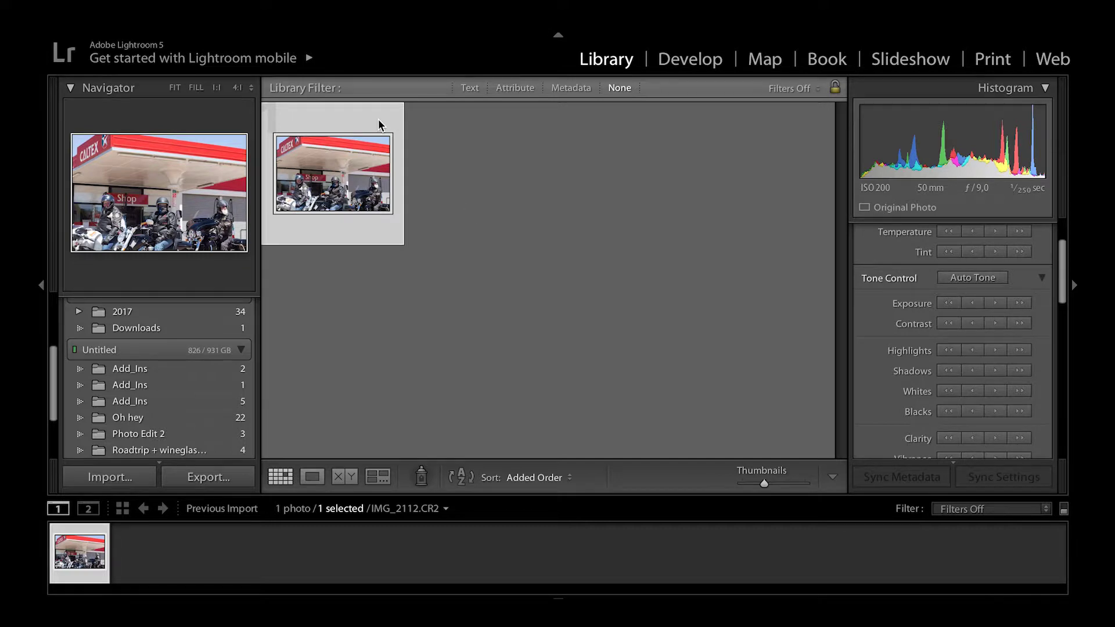
Step: Open the photo in Develop and start an adjustment brush mask with exposure 1.00, painting over the building behind the riders
click(697, 67)
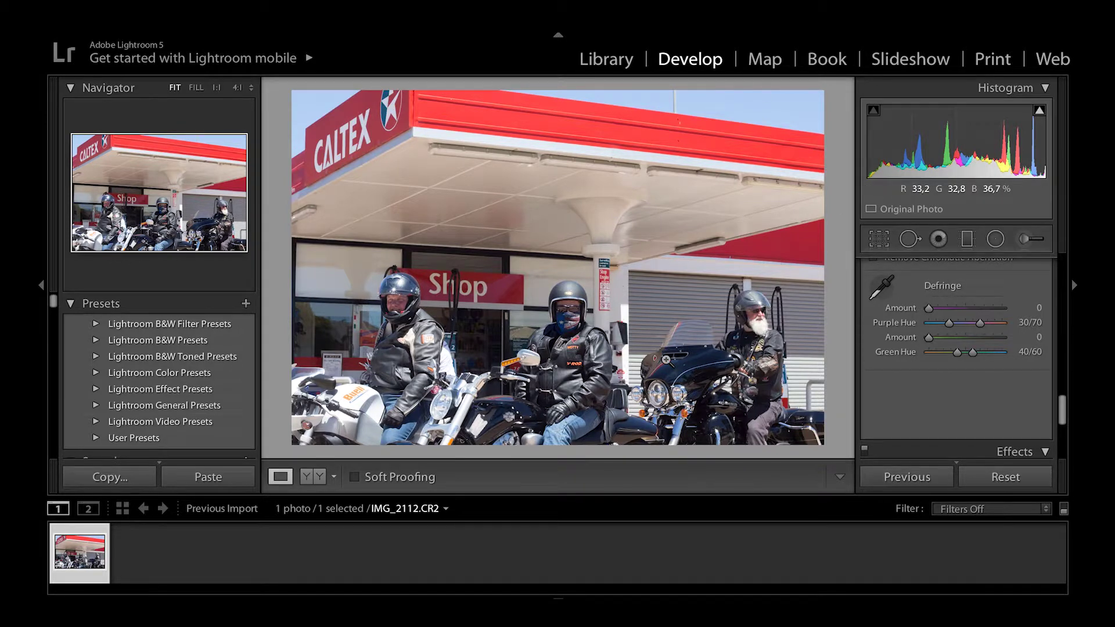
click(1029, 239)
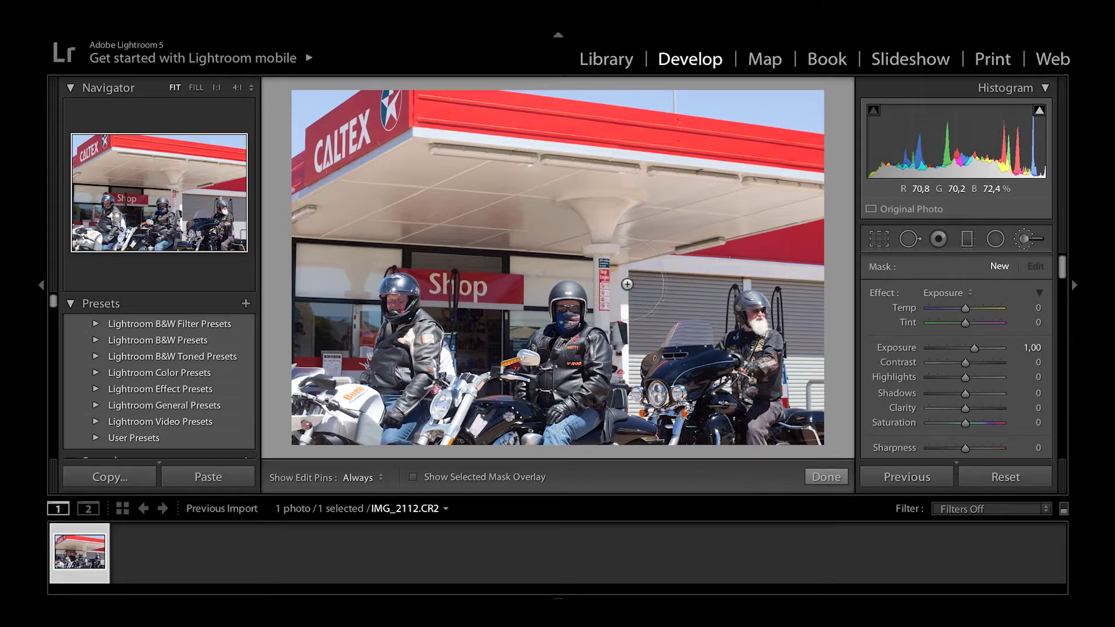
key(h)
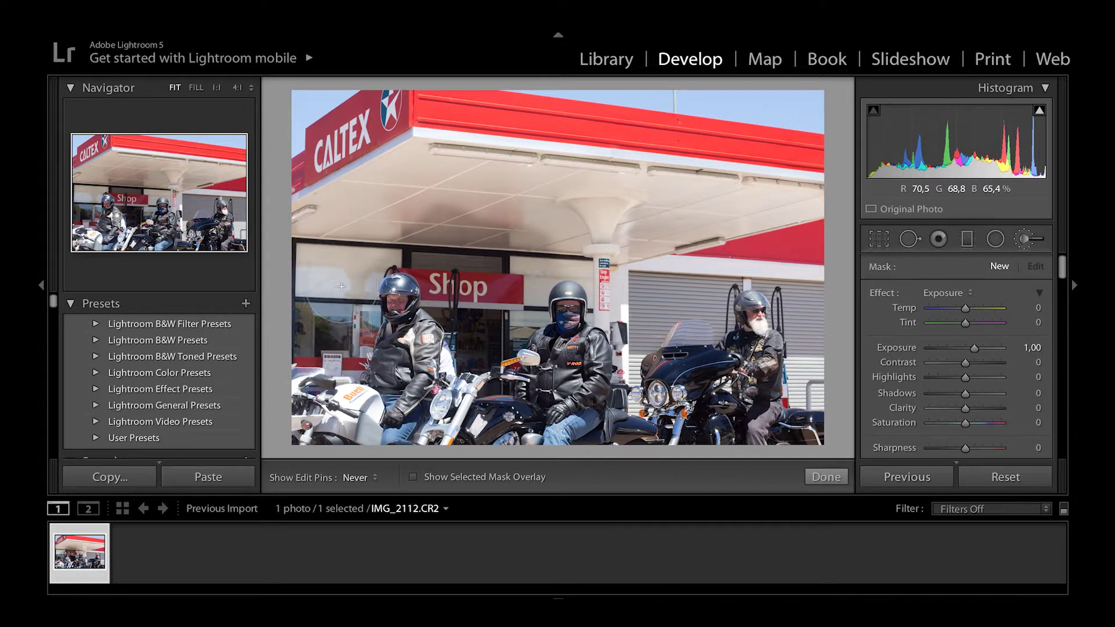
mouse_move(412, 220)
mouse_down()
mouse_move(352, 263)
mouse_move(396, 233)
mouse_move(496, 253)
mouse_move(515, 238)
mouse_move(376, 232)
mouse_move(559, 253)
mouse_move(538, 253)
mouse_move(520, 292)
mouse_move(488, 316)
mouse_move(435, 251)
mouse_move(478, 281)
mouse_move(482, 314)
mouse_move(470, 309)
mouse_move(483, 343)
mouse_move(513, 287)
mouse_move(485, 256)
mouse_up()
drag(516, 222, 514, 227)
key(h)
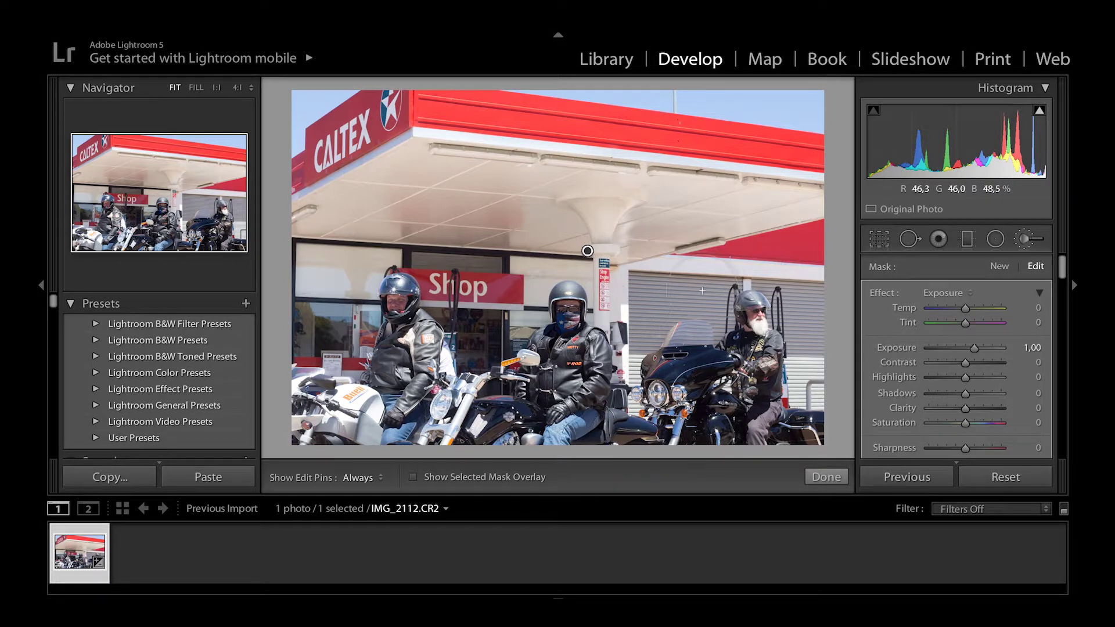
Step: Reduce the brush size to 9.0 with flow at 100 and continue painting the background closely around the riders
scroll(785, 251, down, 5)
scroll(785, 251, down, 5)
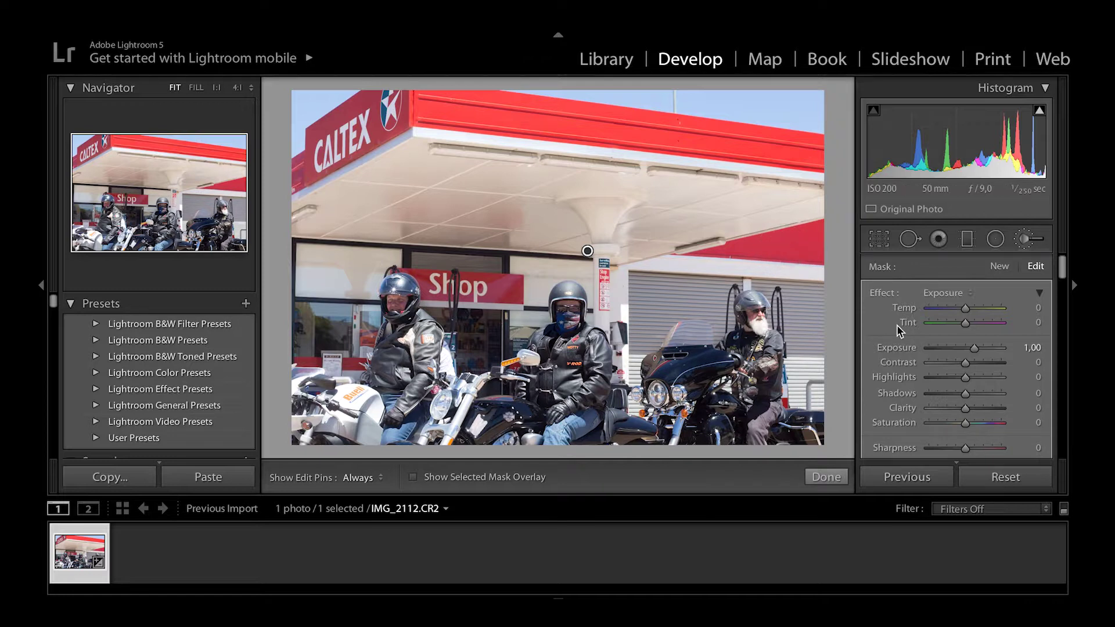
scroll(898, 327, down, 6)
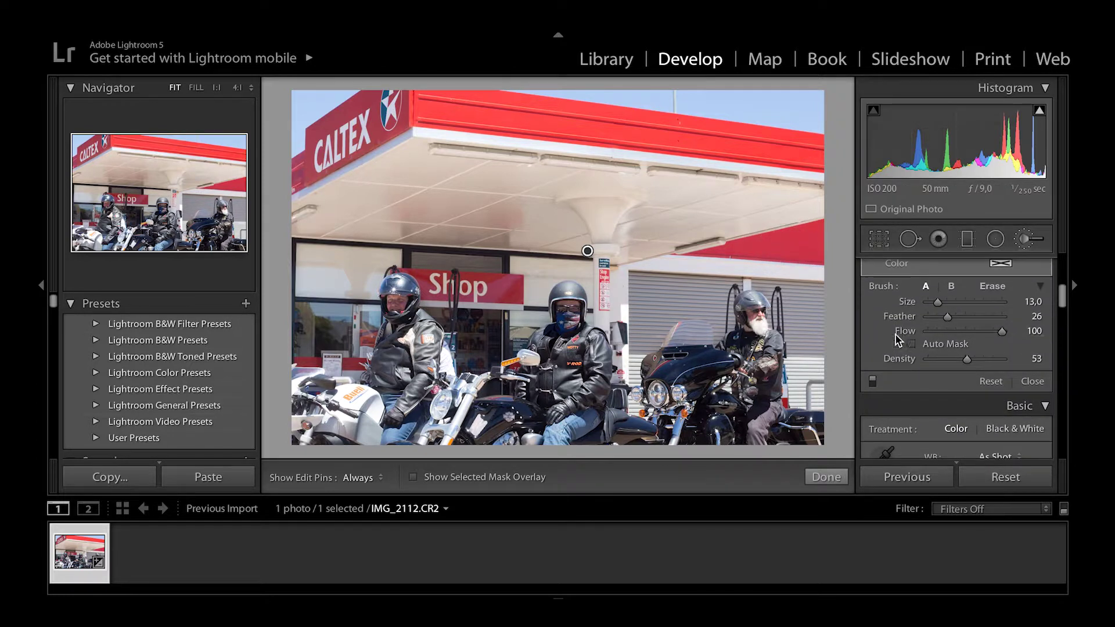
drag(984, 332, 1021, 336)
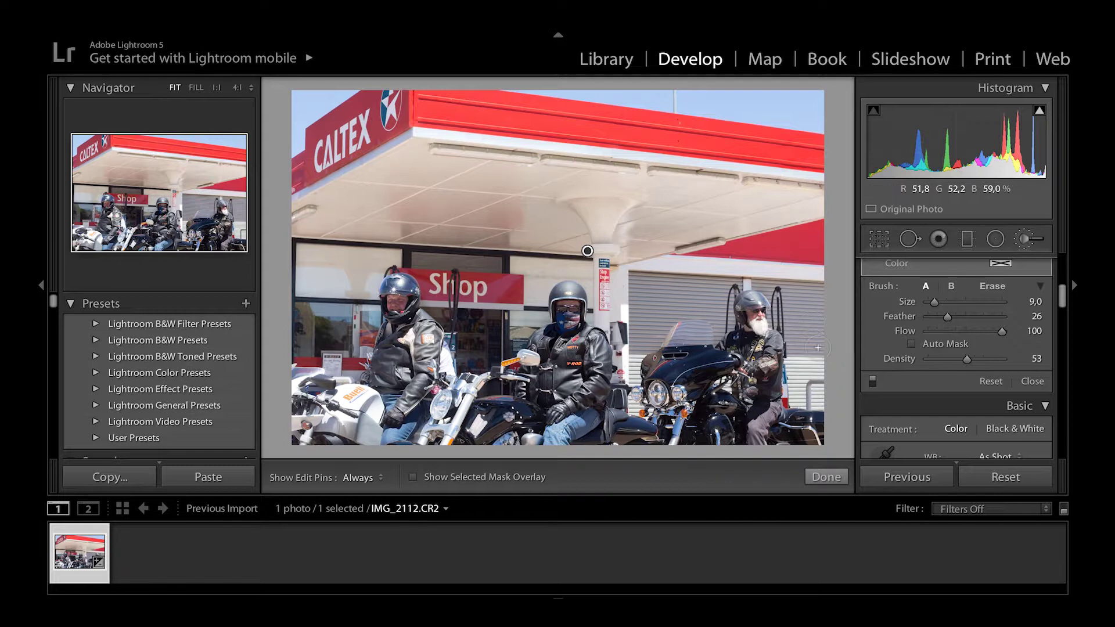
key(h)
key(h)
key(h)
key(h)
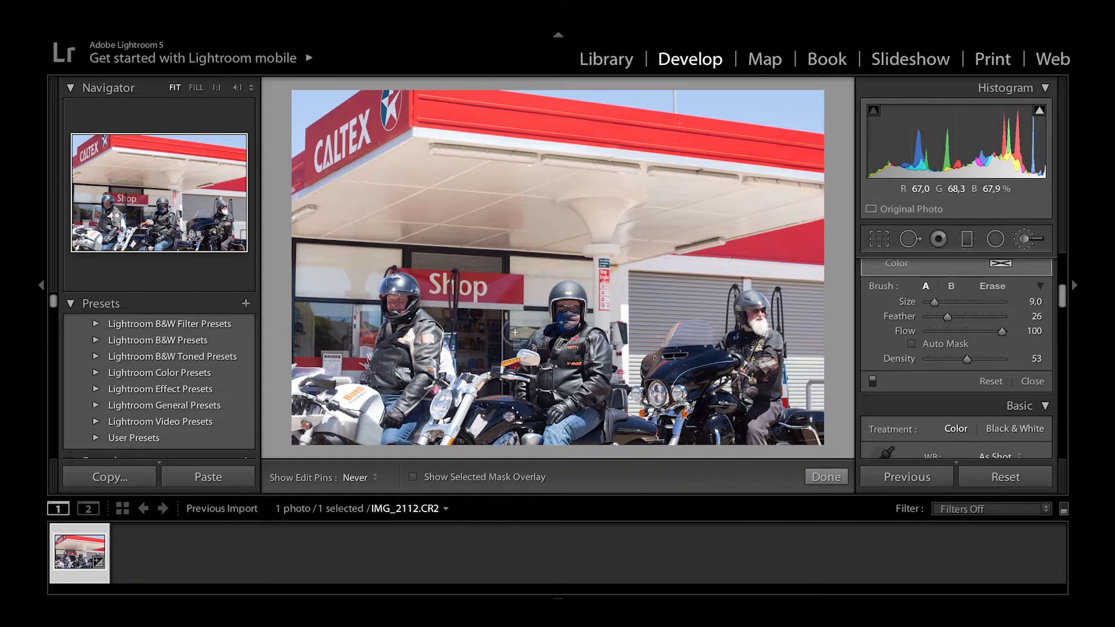
key(h)
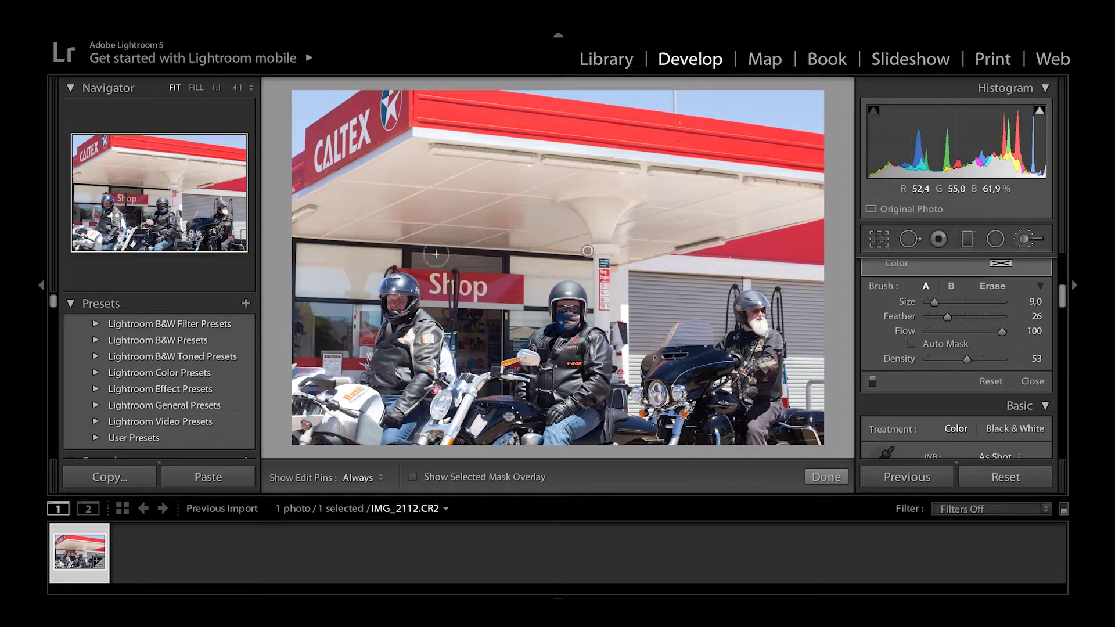
Step: Set the background mask's contrast to -13, shadows to 25, clarity to 27 and saturation to -12
scroll(956, 334, up, 5)
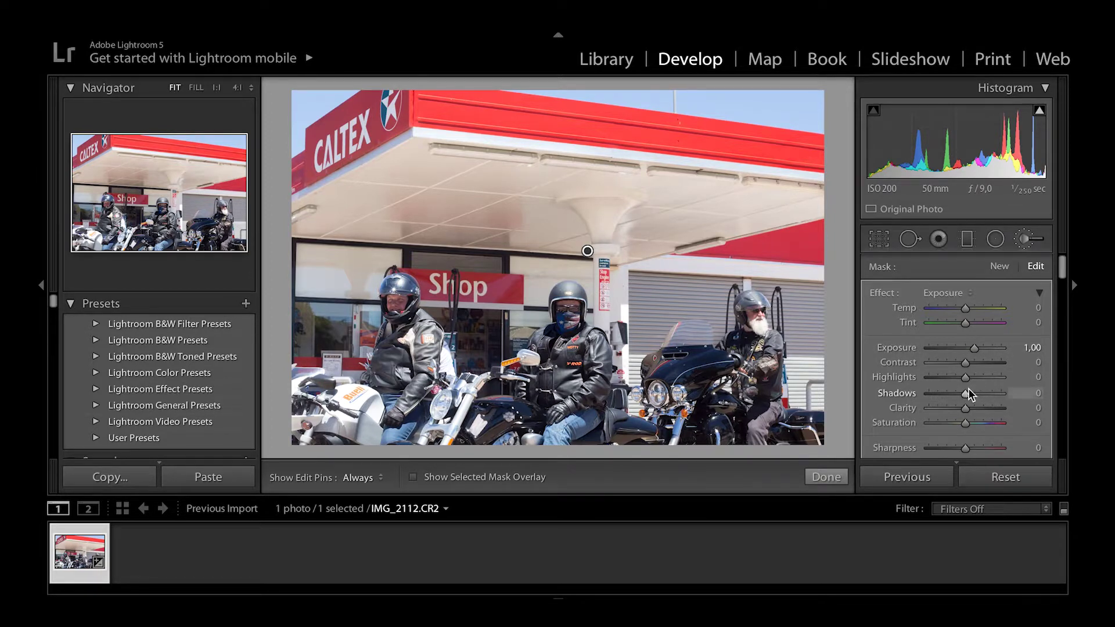
drag(964, 393, 975, 393)
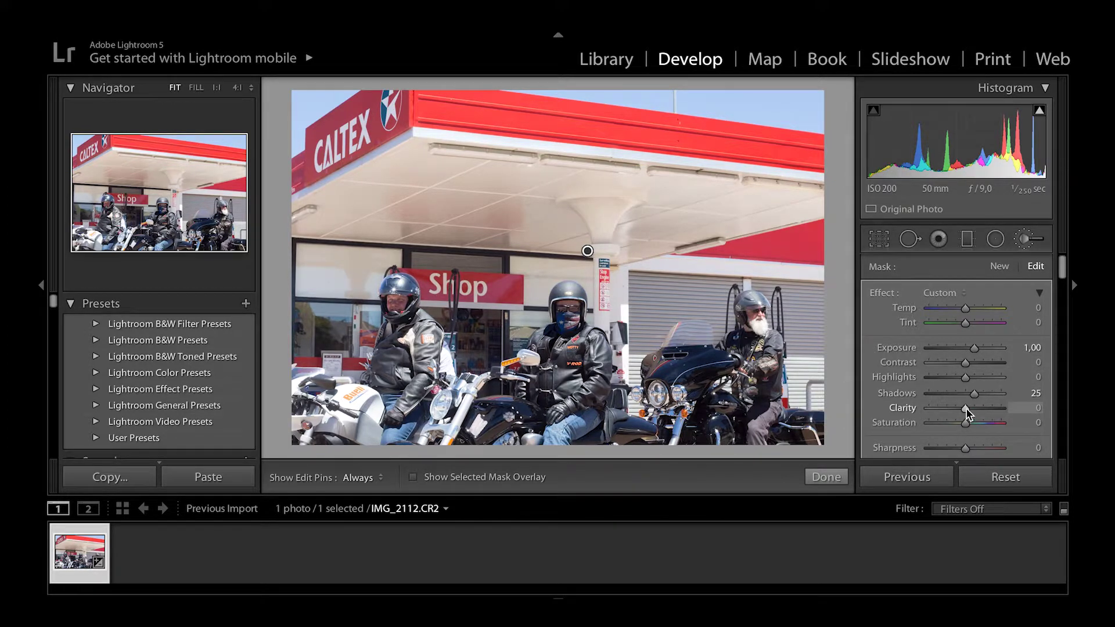
drag(967, 407, 962, 424)
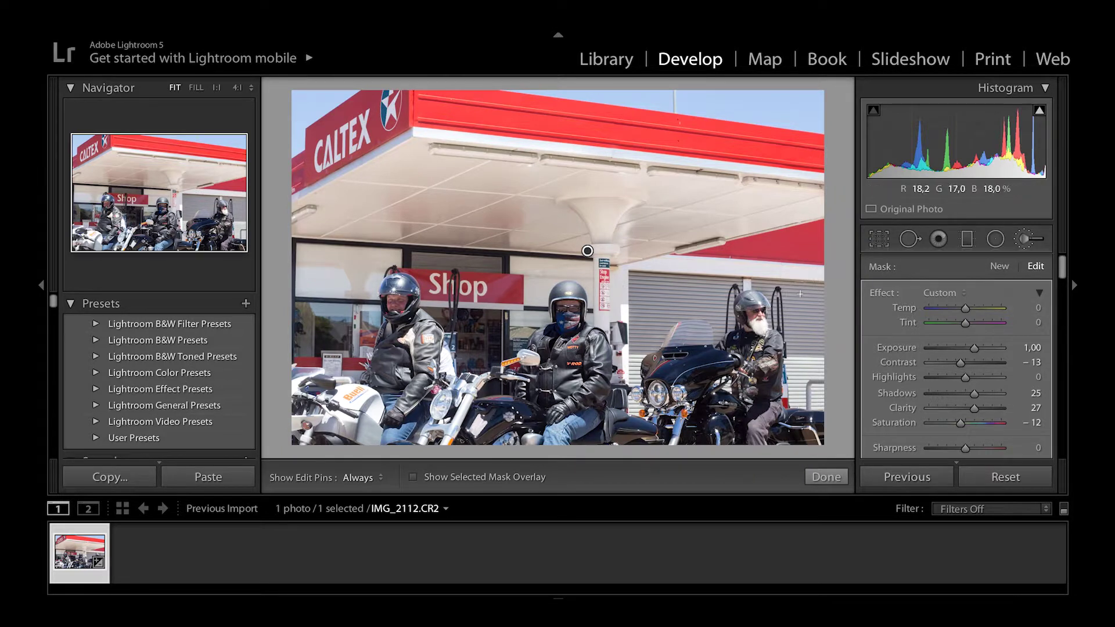
Step: Create a new brush mask with exposure 1.00 and paint over the bearded rider and his motorcycle
click(1000, 268)
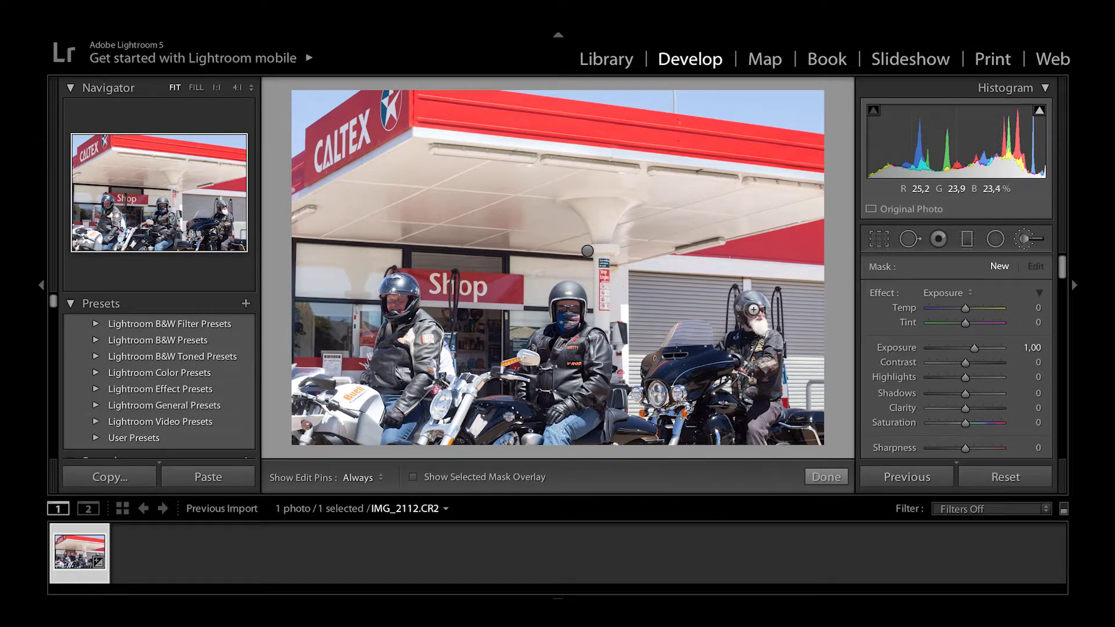
key(h)
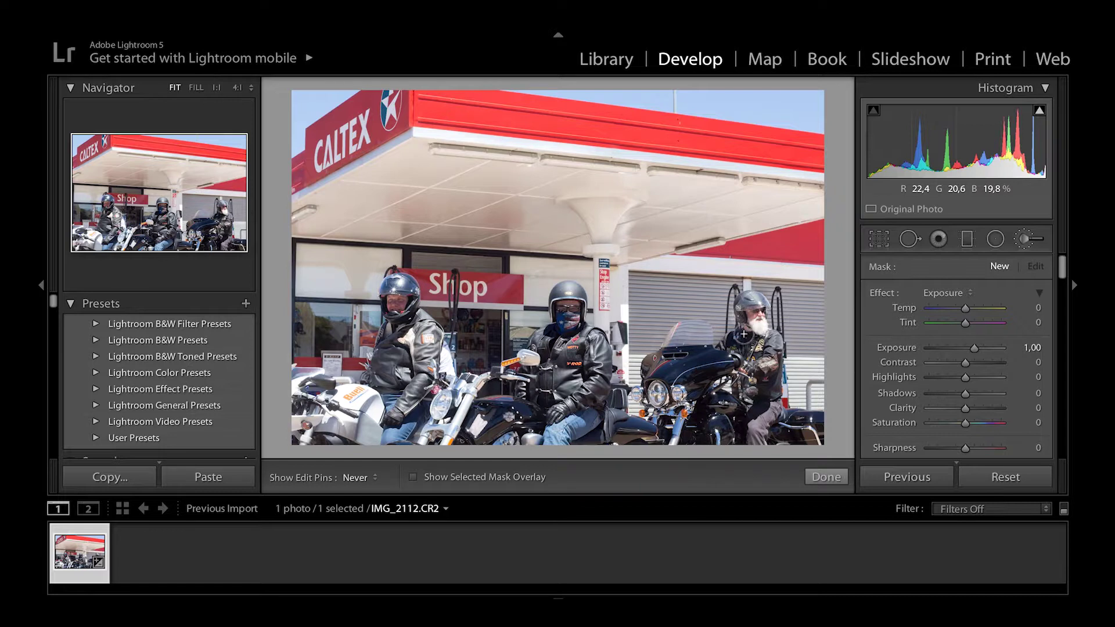
click(752, 312)
key(h)
key(h)
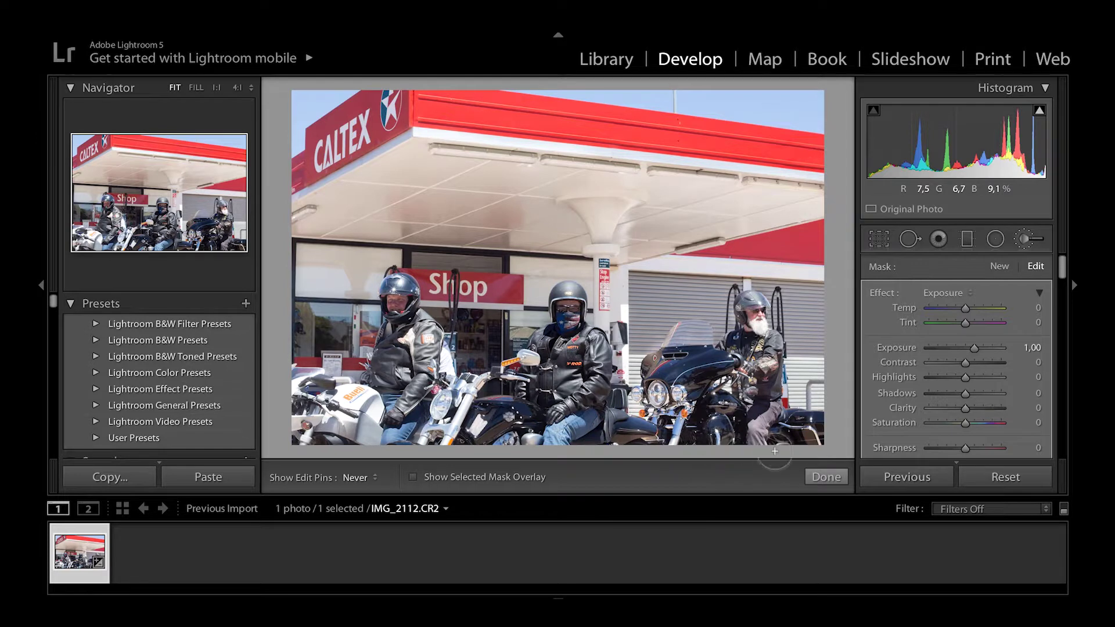
key(h)
key(h)
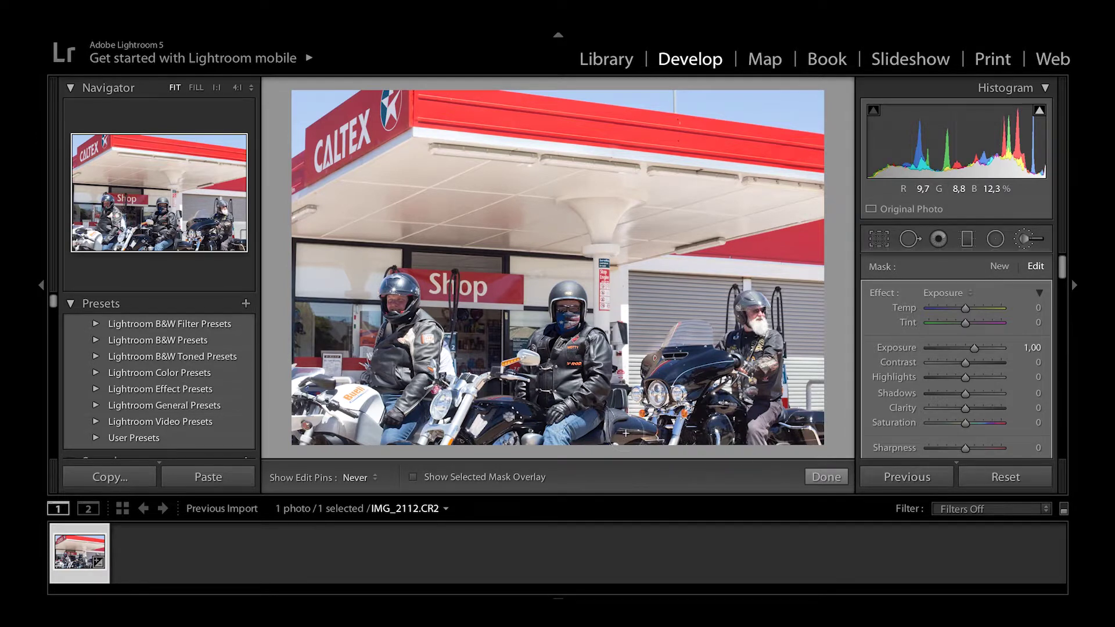
Step: Extend the riders' brush mask over the middle rider and his motorcycle
key(h)
key(h)
key(h)
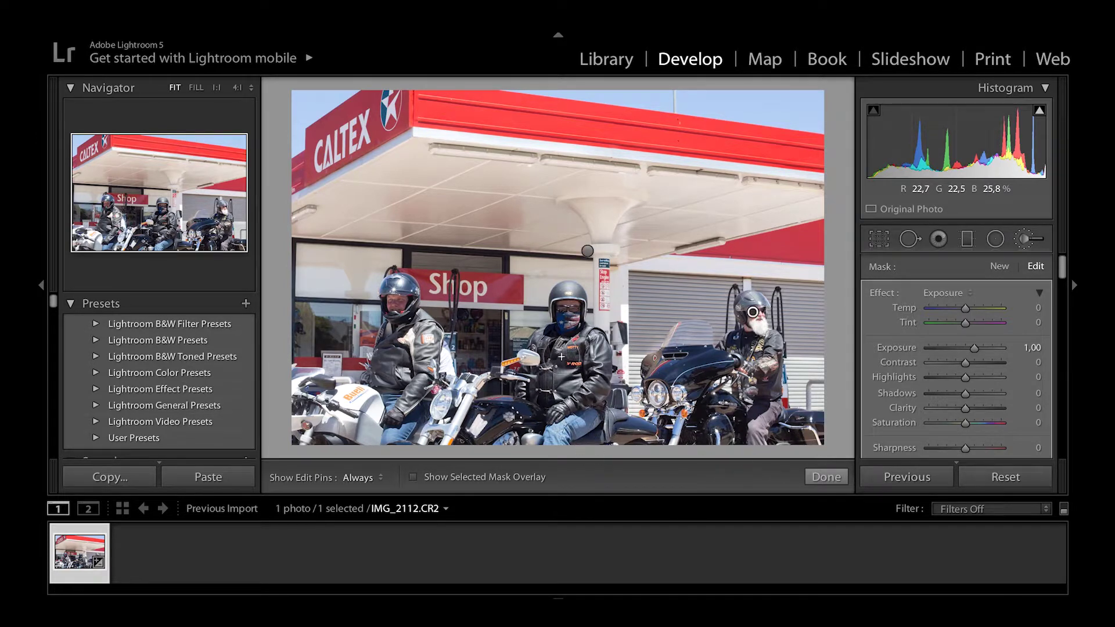
key(h)
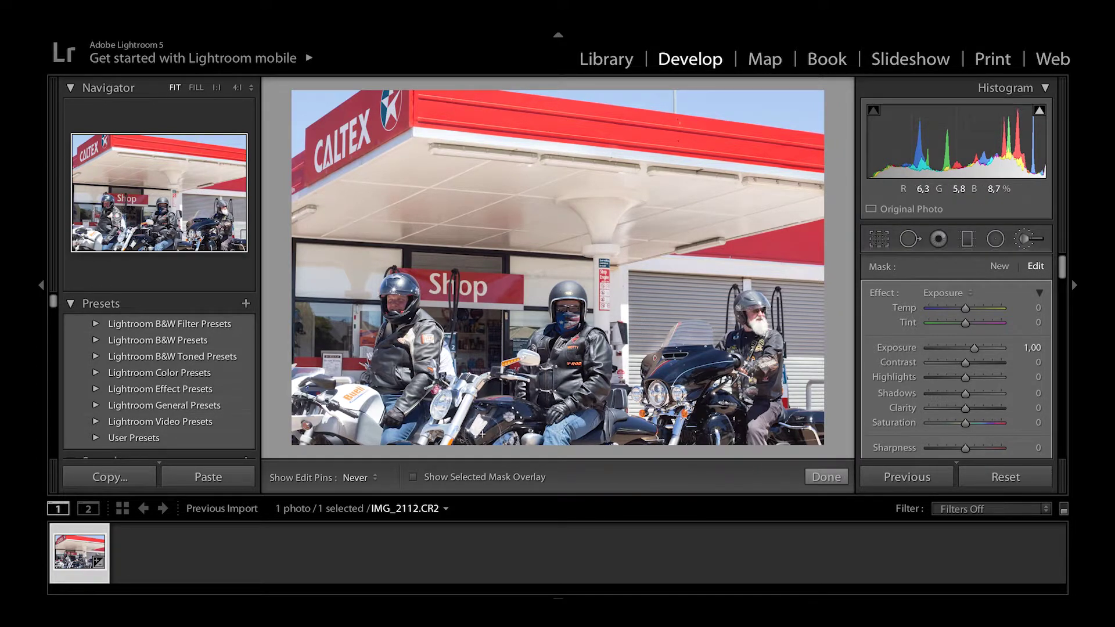
Step: Extend the riders' brush mask over the rider on the white motorcycle
key(h)
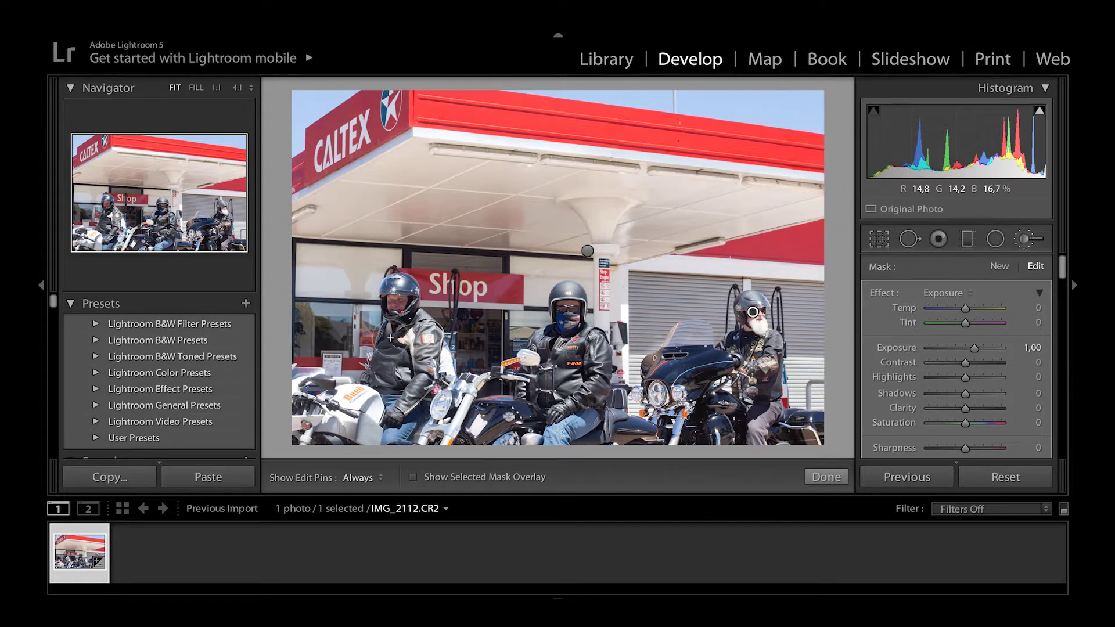
key(h)
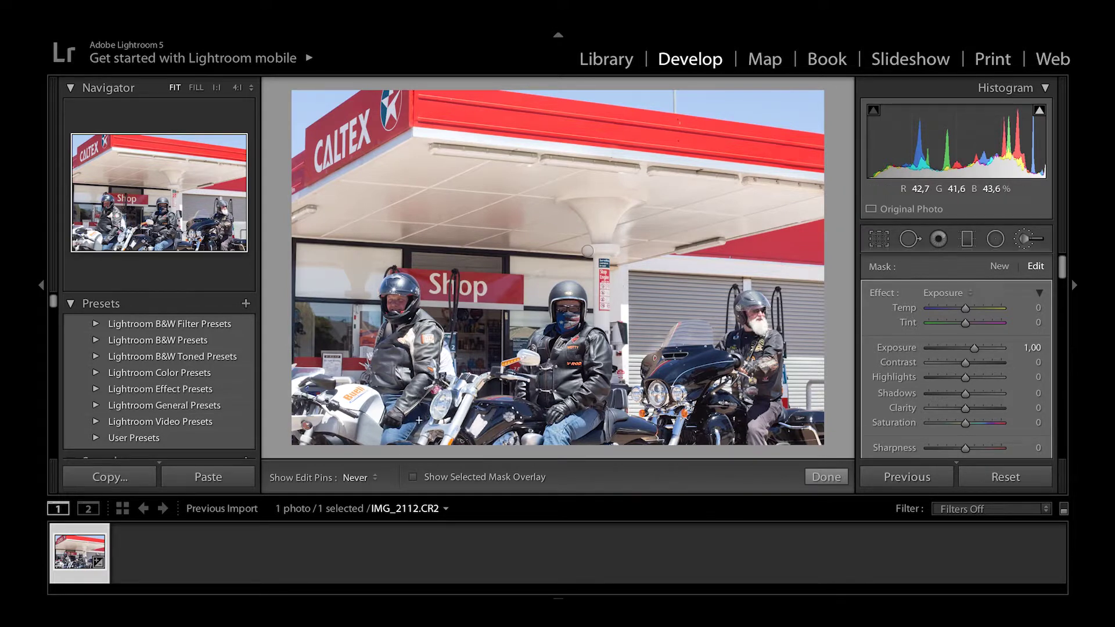
key(h)
key(h)
key(h)
key(h)
key(h)
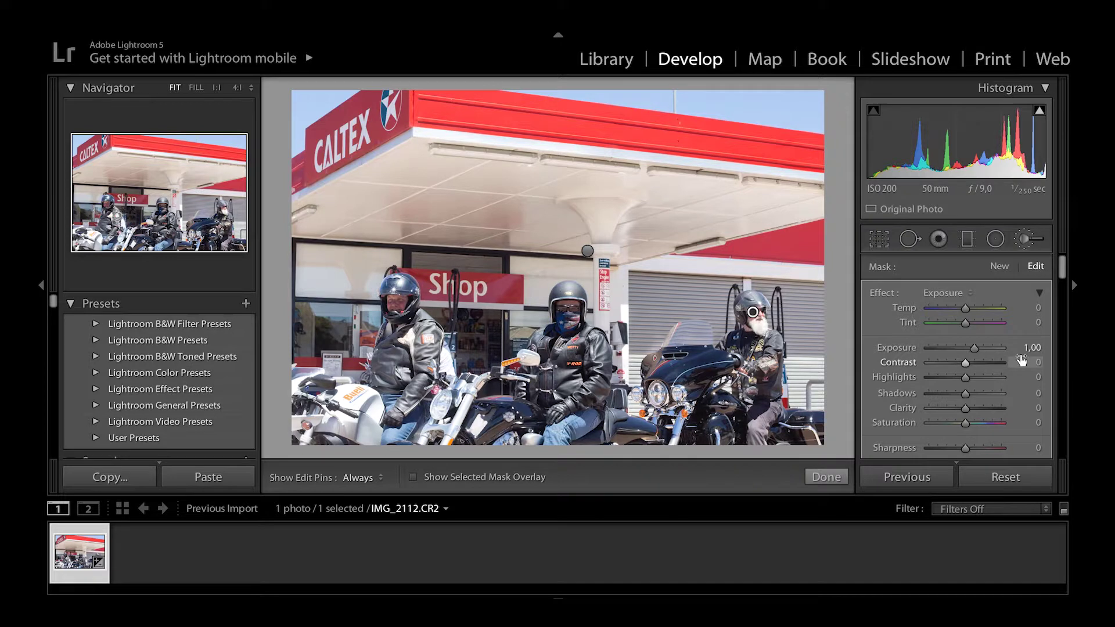
Step: Set the riders' mask to exposure 0.63, highlights -49, shadows 14 and clarity 16
drag(973, 348, 968, 354)
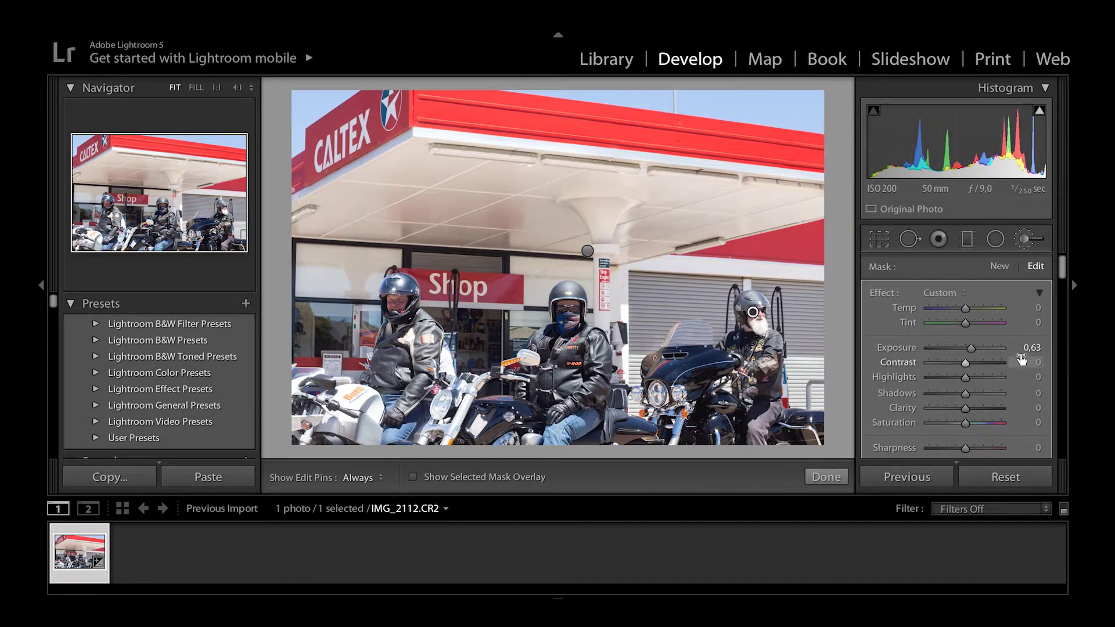
scroll(1021, 360, down, 2)
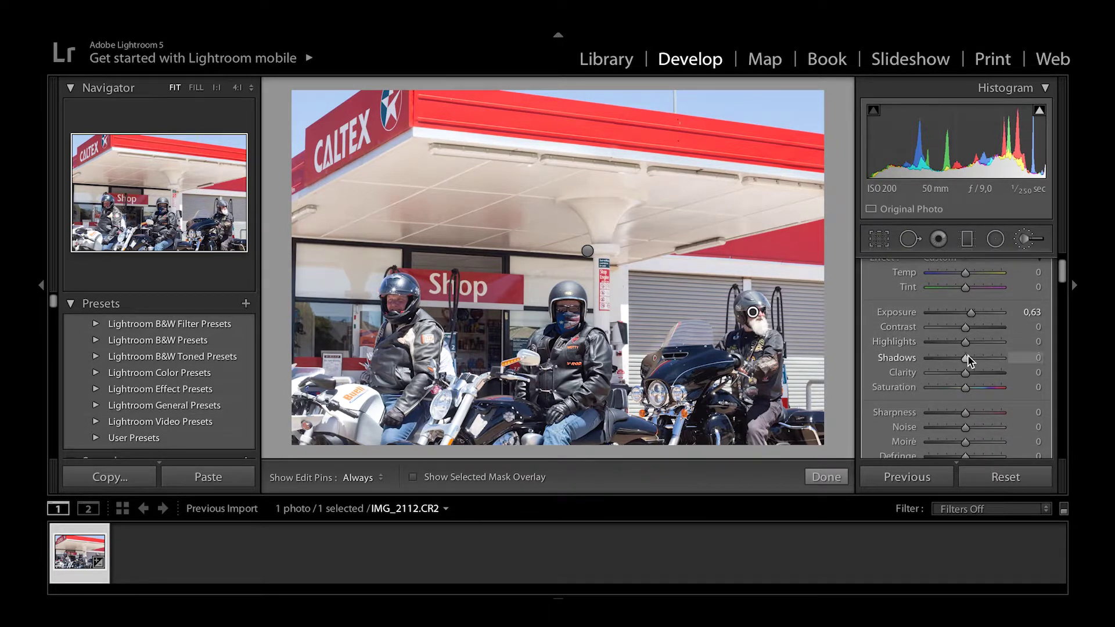
drag(955, 347, 949, 347)
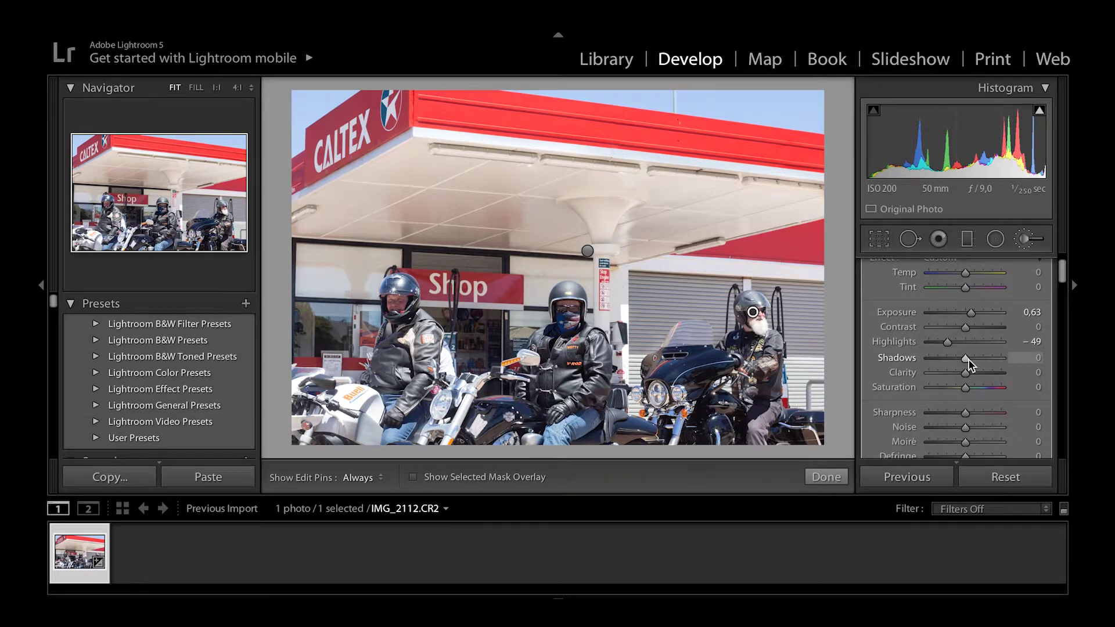
drag(968, 358, 971, 373)
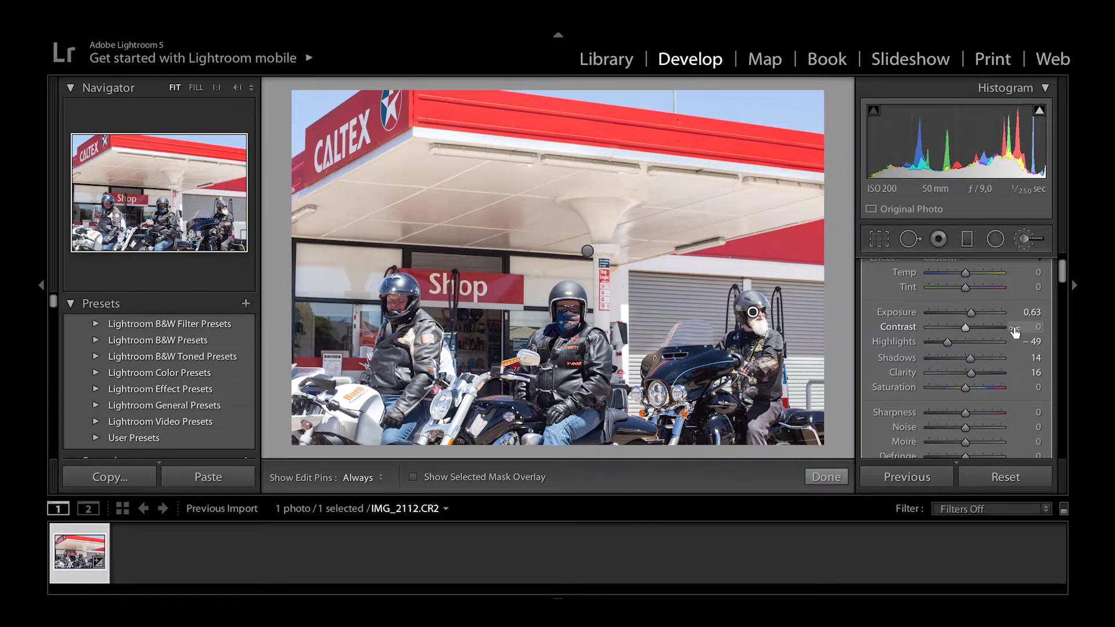
Step: Start another brush mask with exposure 1.00 and paint over the sleeve emblem on the bearded rider's jacket at 1:1 zoom
scroll(1013, 326, up, 2)
click(999, 266)
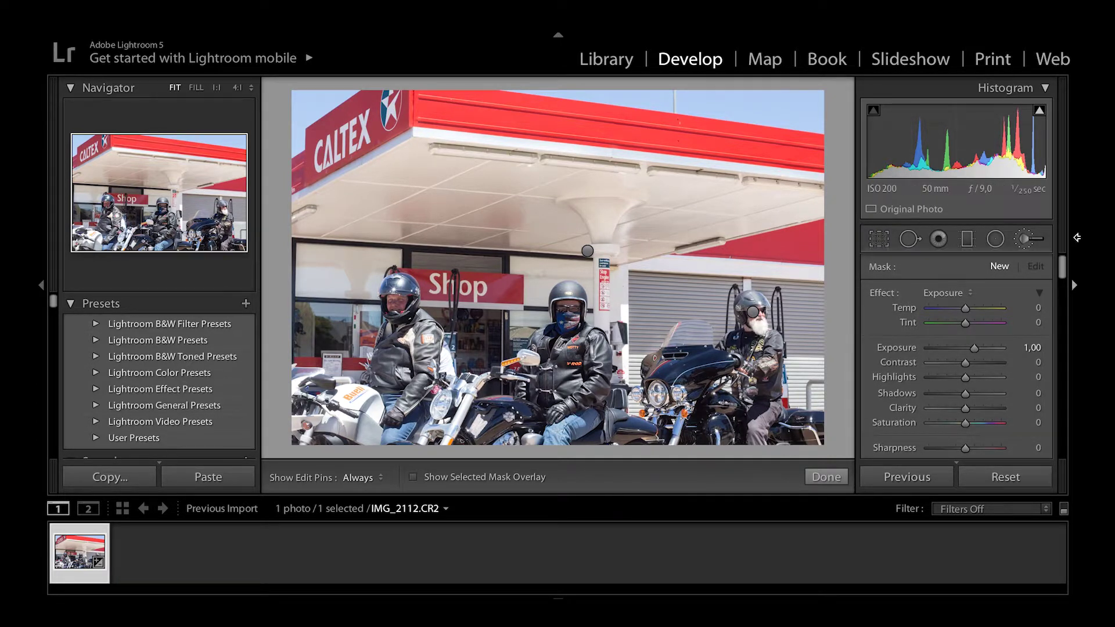
click(1022, 239)
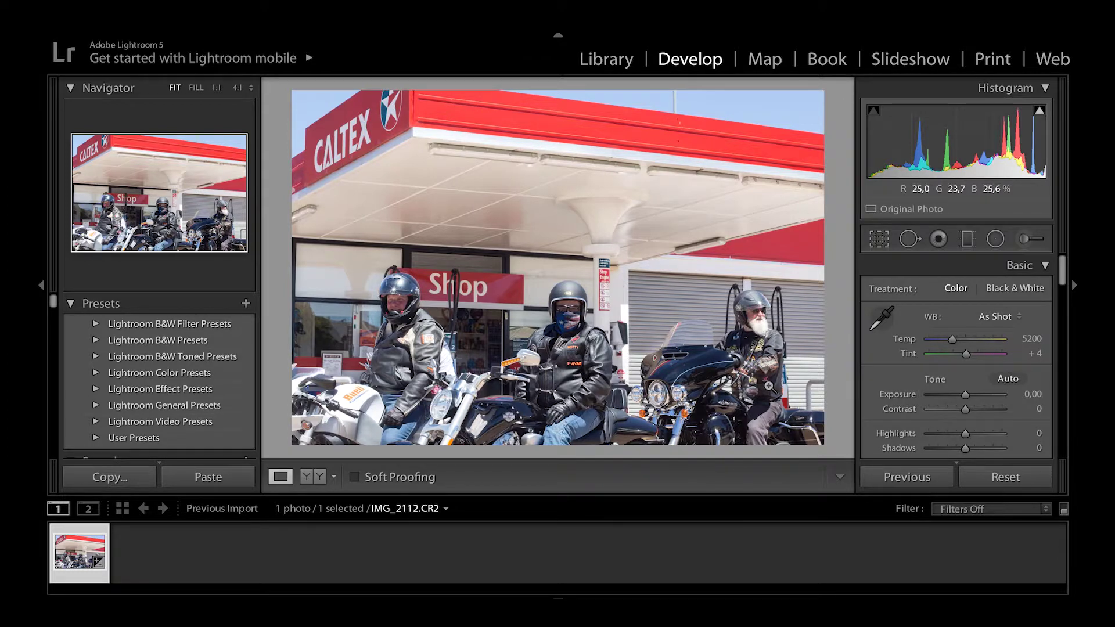
click(760, 378)
drag(761, 381, 599, 351)
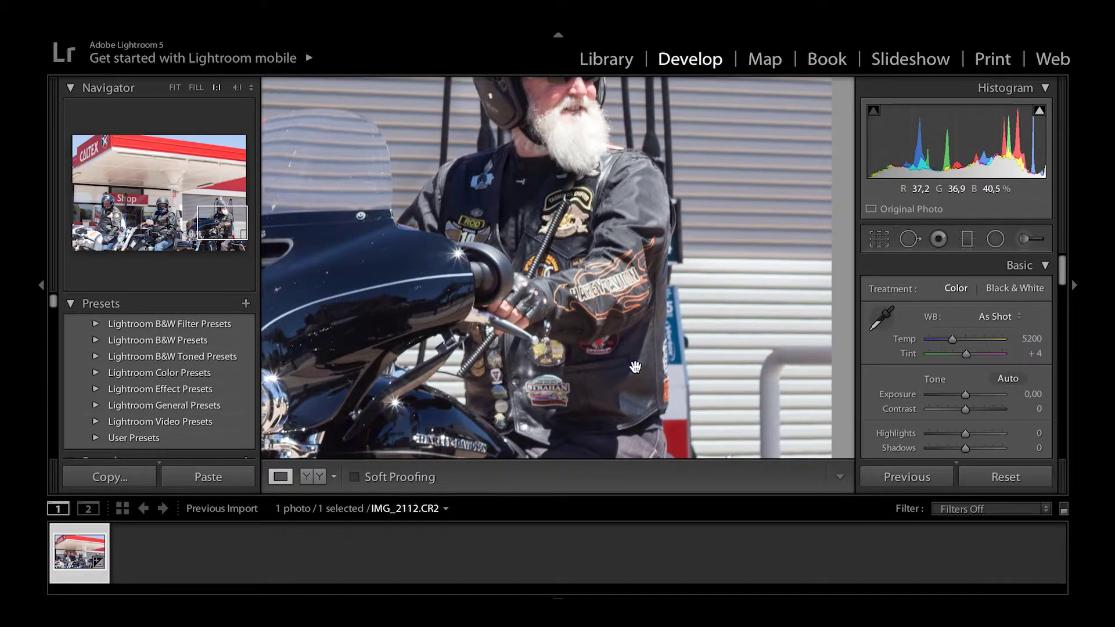
click(1025, 240)
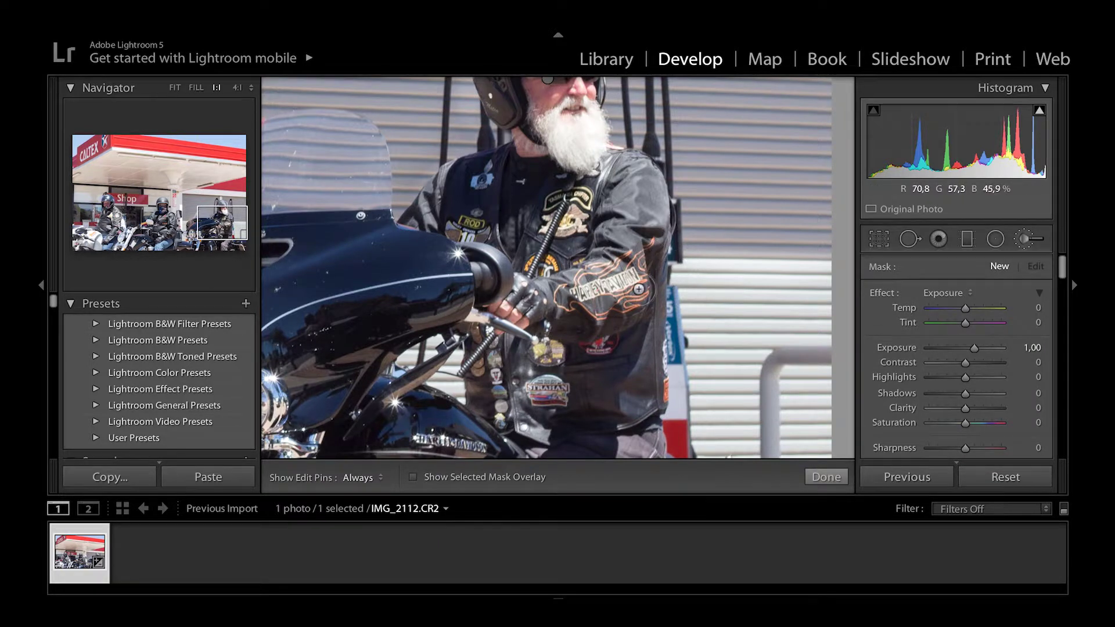
key(h)
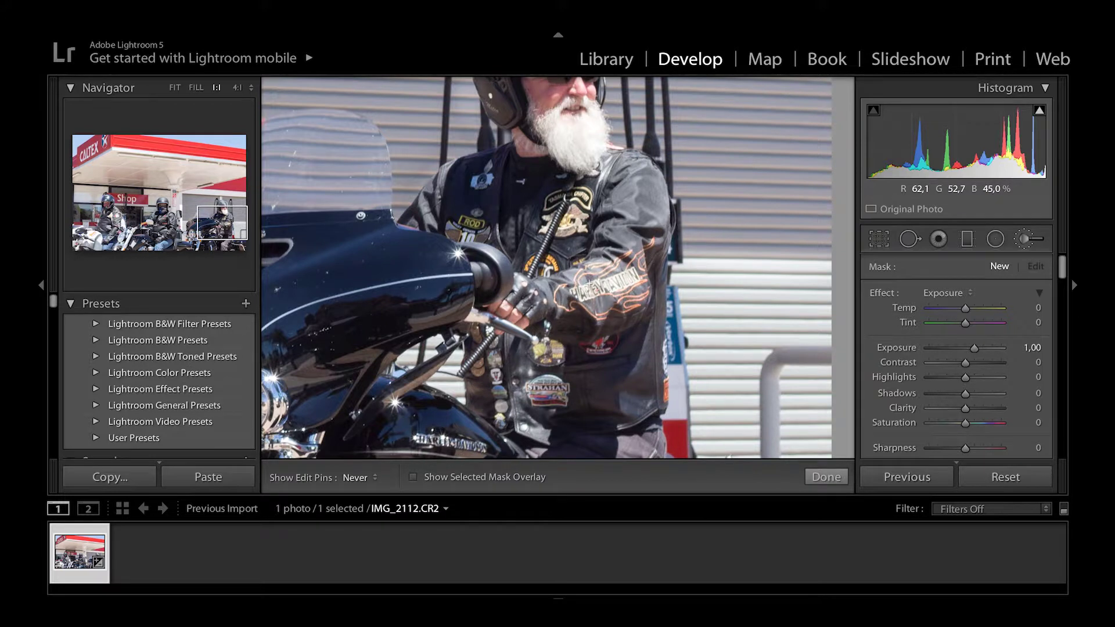
key(h)
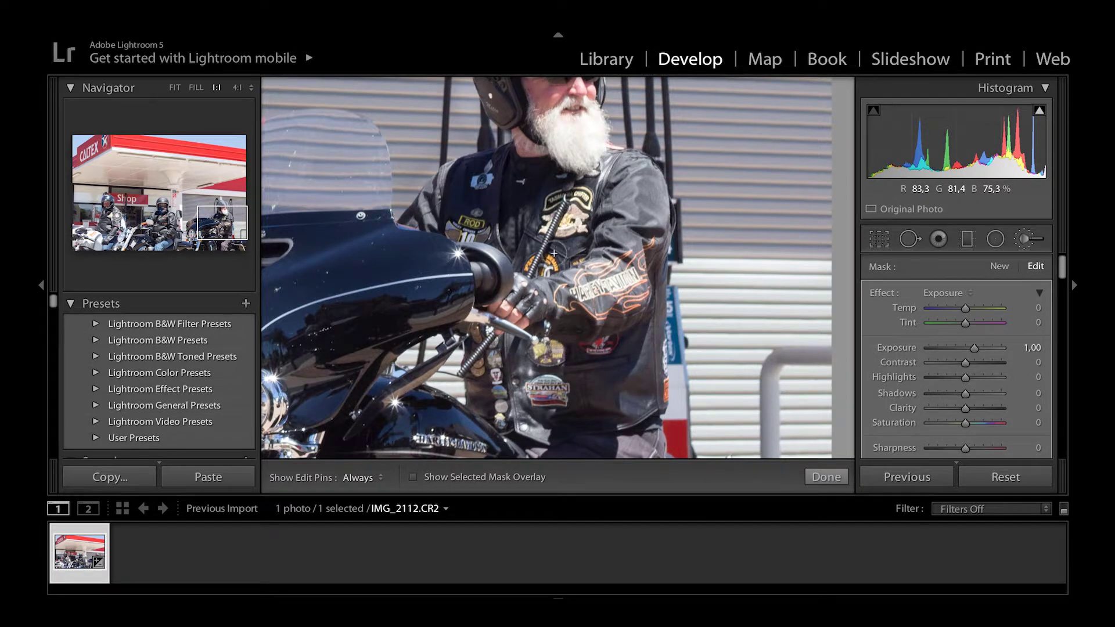
Step: Paint the emblem mask over the chest and vest patches on the bearded rider's jacket and set the mask's exposure to 0.00
key(h)
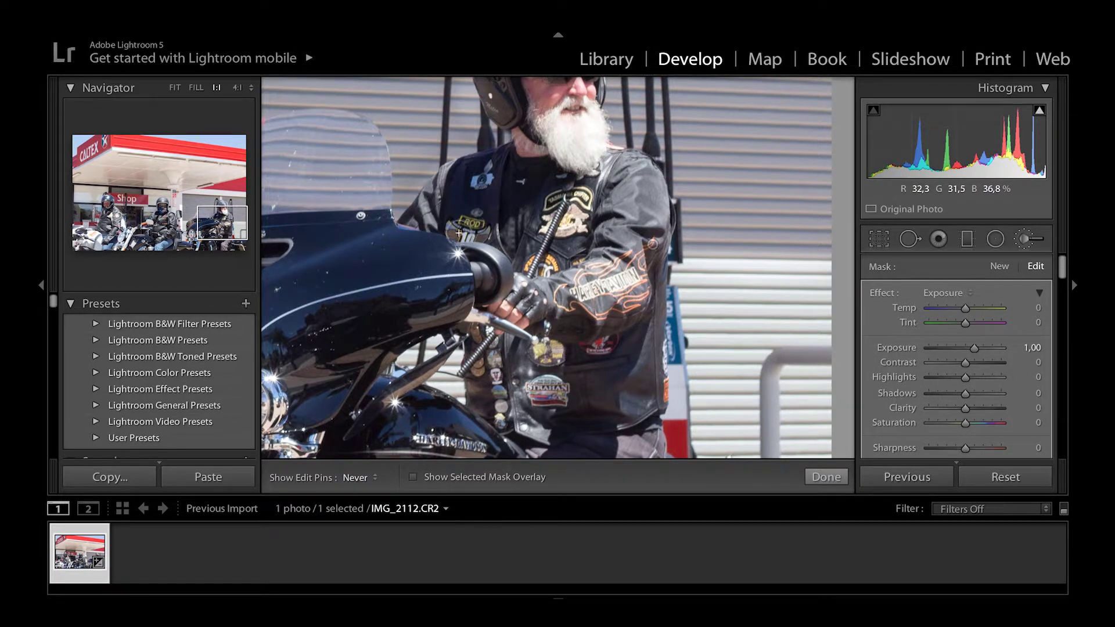
key(h)
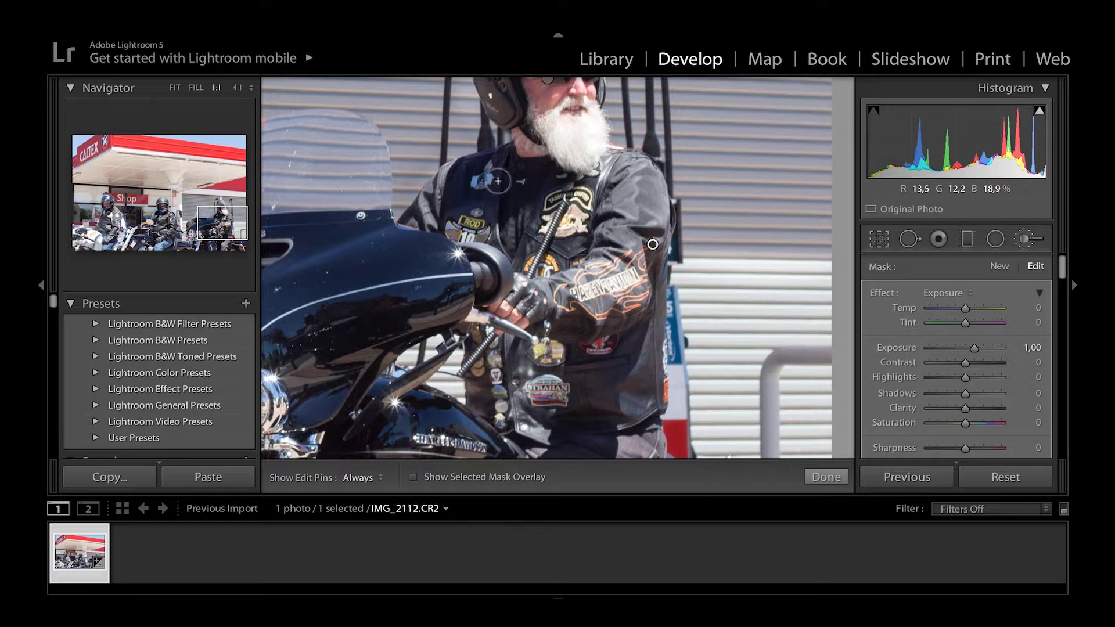
key(h)
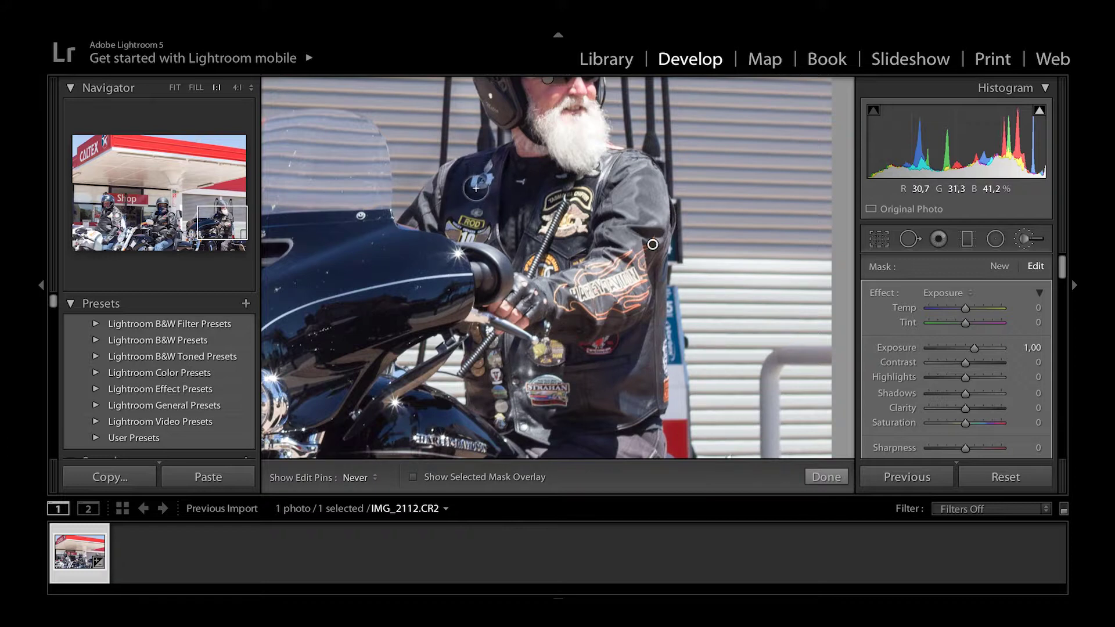
key(h)
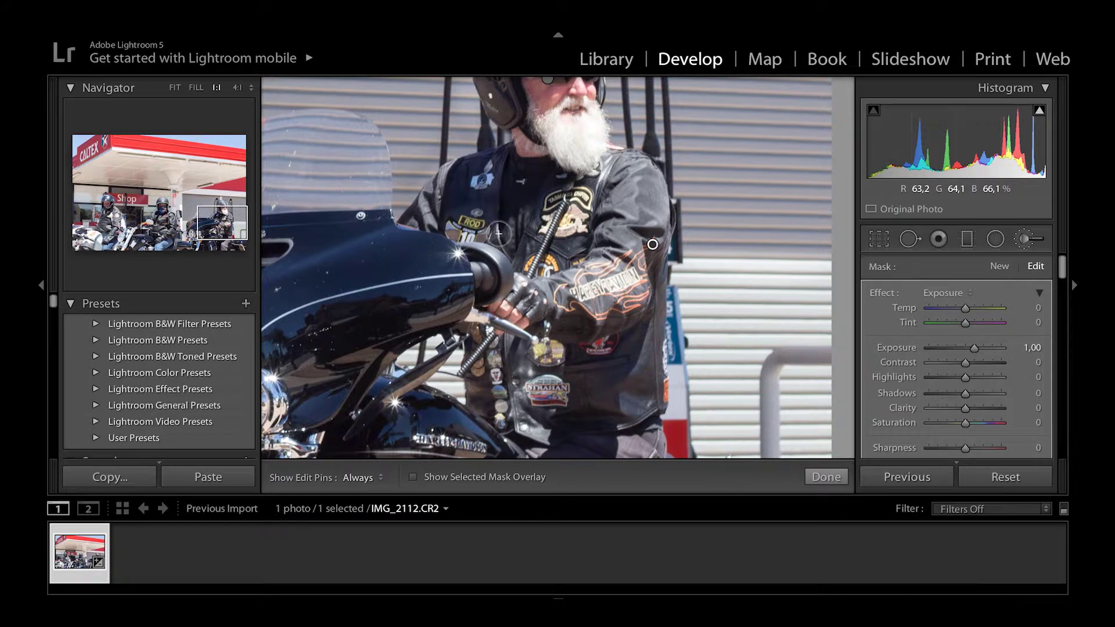
key(h)
key(h)
key(h)
key(h)
key(h)
key(h)
key(h)
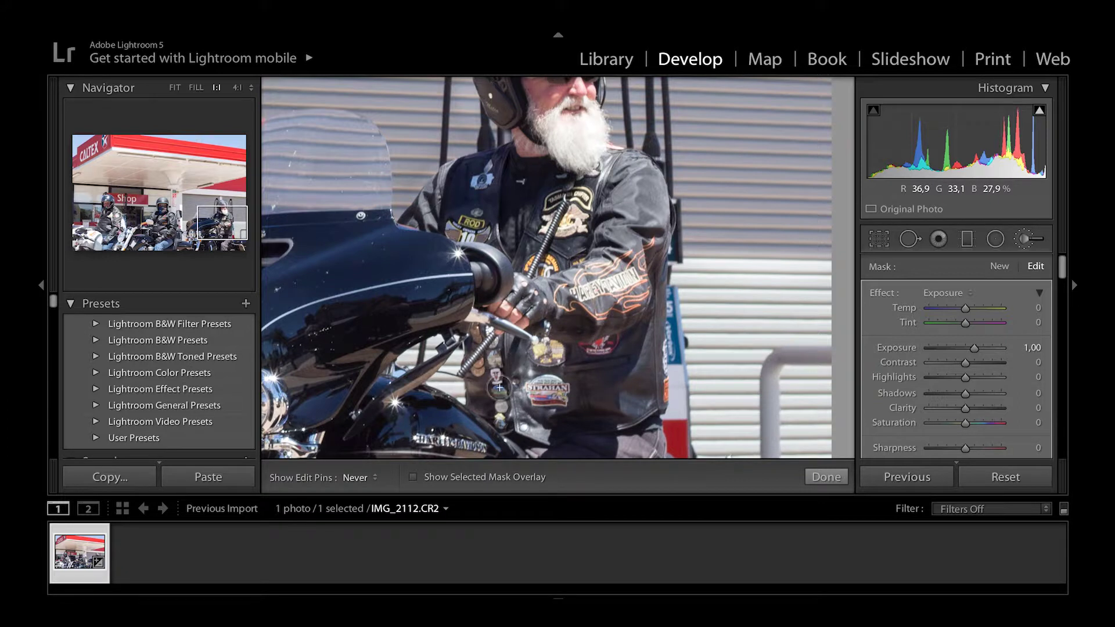
drag(499, 387, 500, 419)
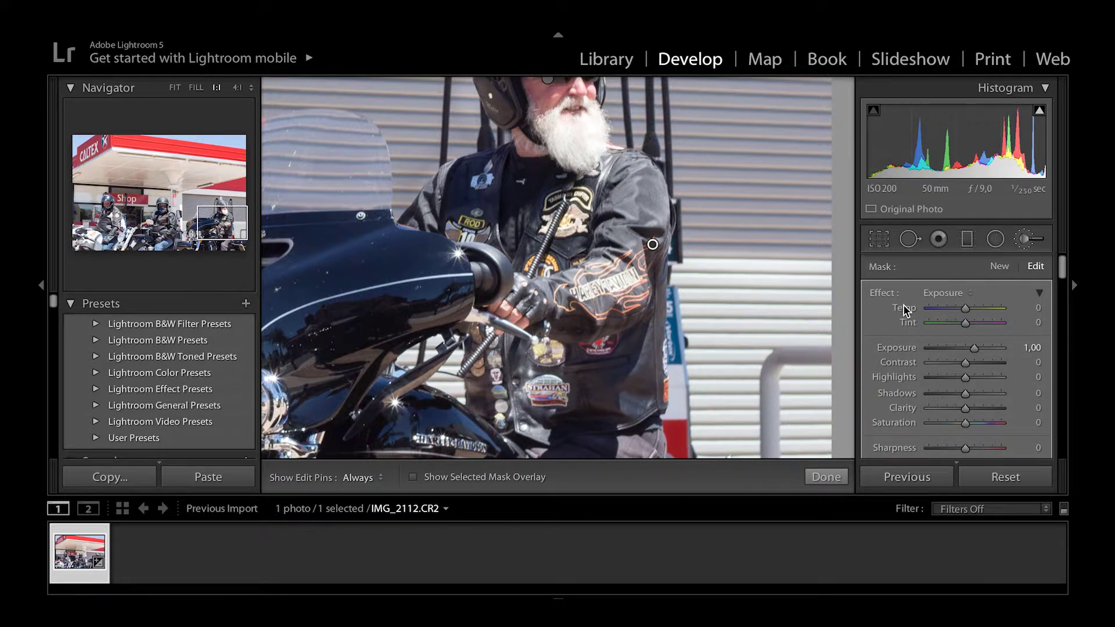
drag(970, 347, 966, 349)
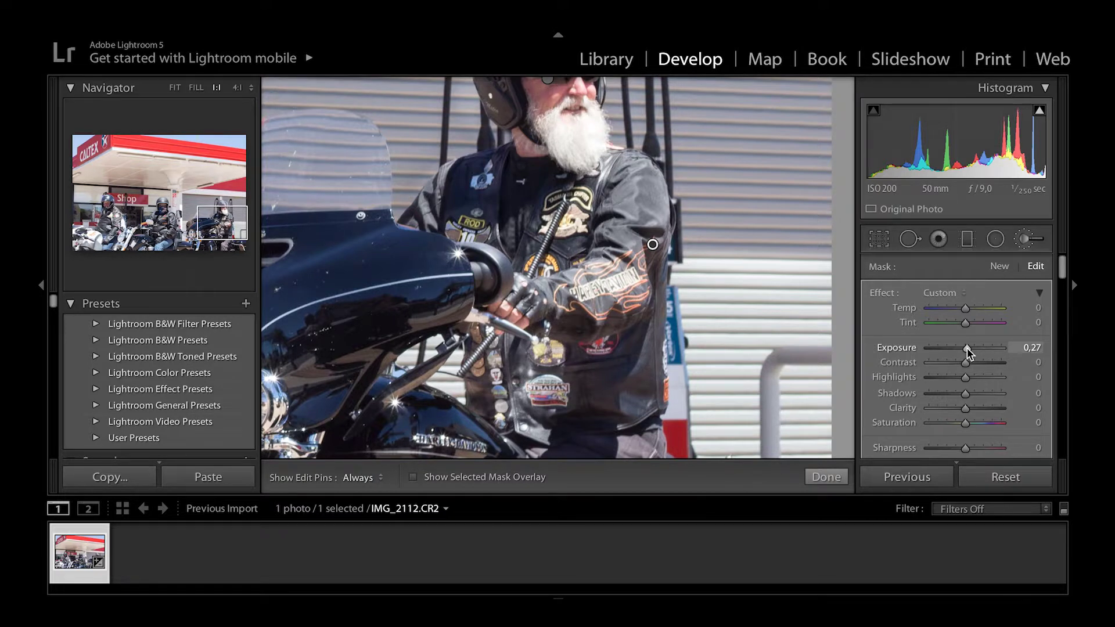
double_click(966, 349)
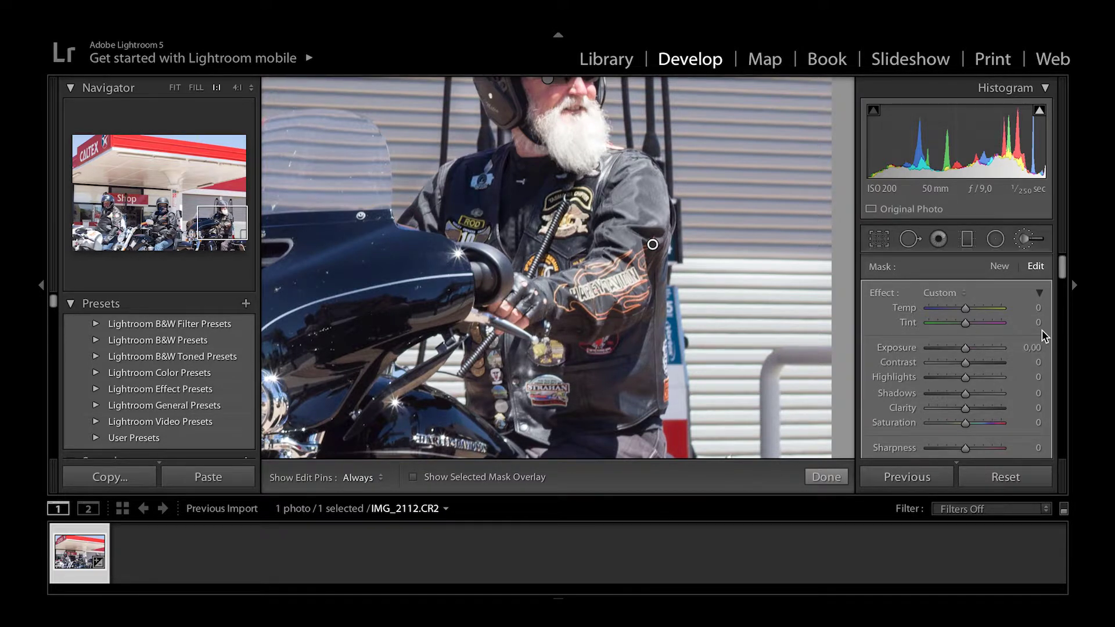
Step: Examine the HSL/Color adjustments for single and all color ranges, plus the Split Toning and Tone Curve settings
scroll(1047, 364, down, 5)
scroll(1048, 370, down, 5)
scroll(1048, 370, down, 5)
scroll(1050, 370, down, 2)
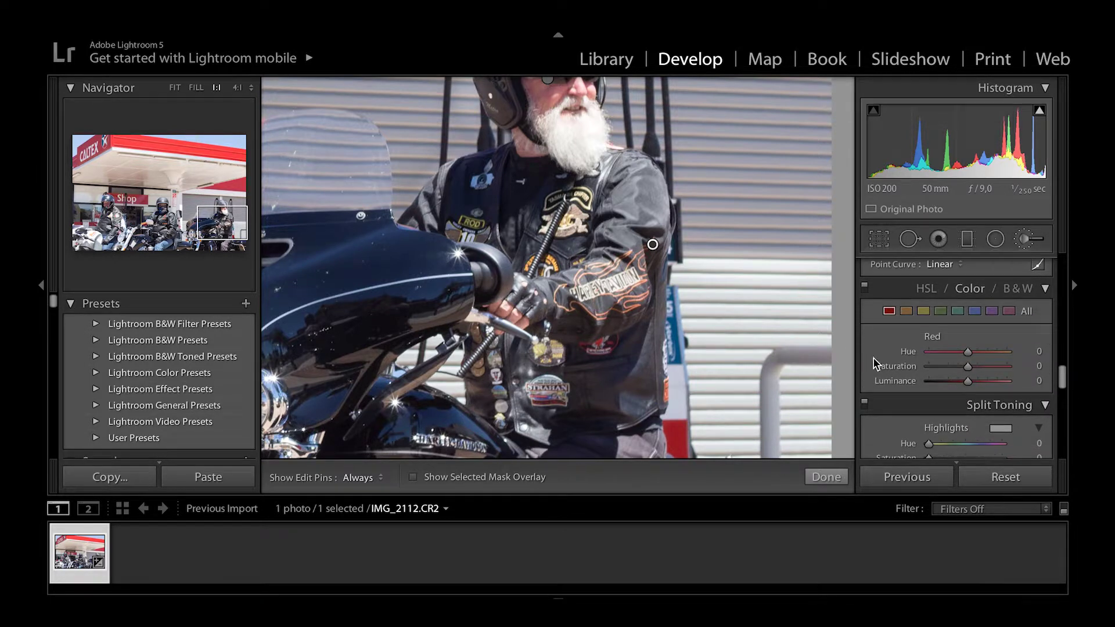
click(1046, 288)
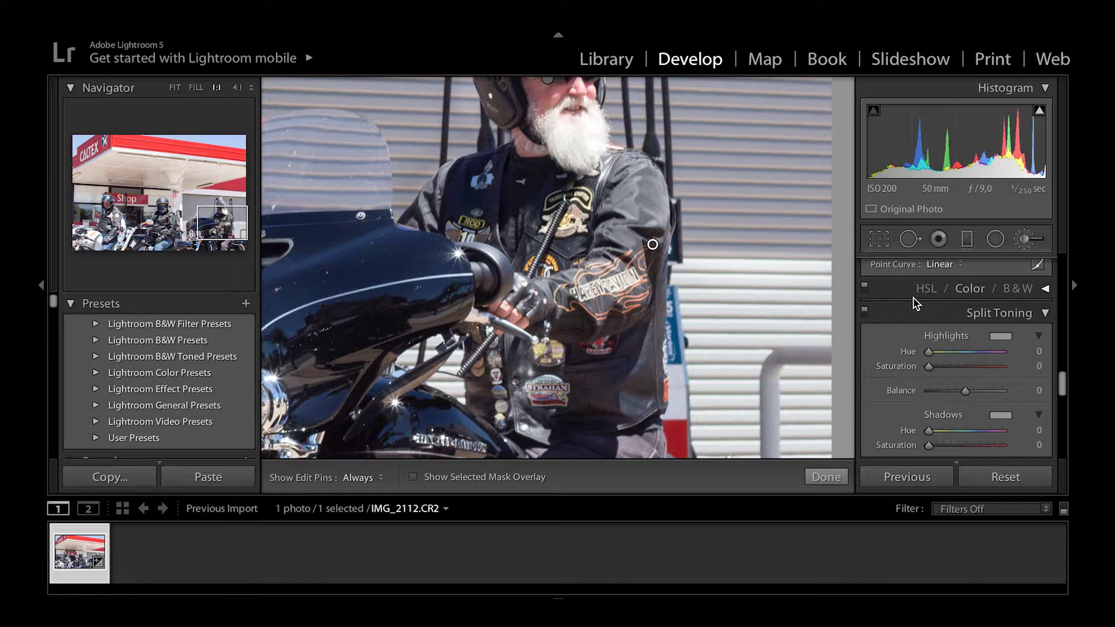
click(1046, 289)
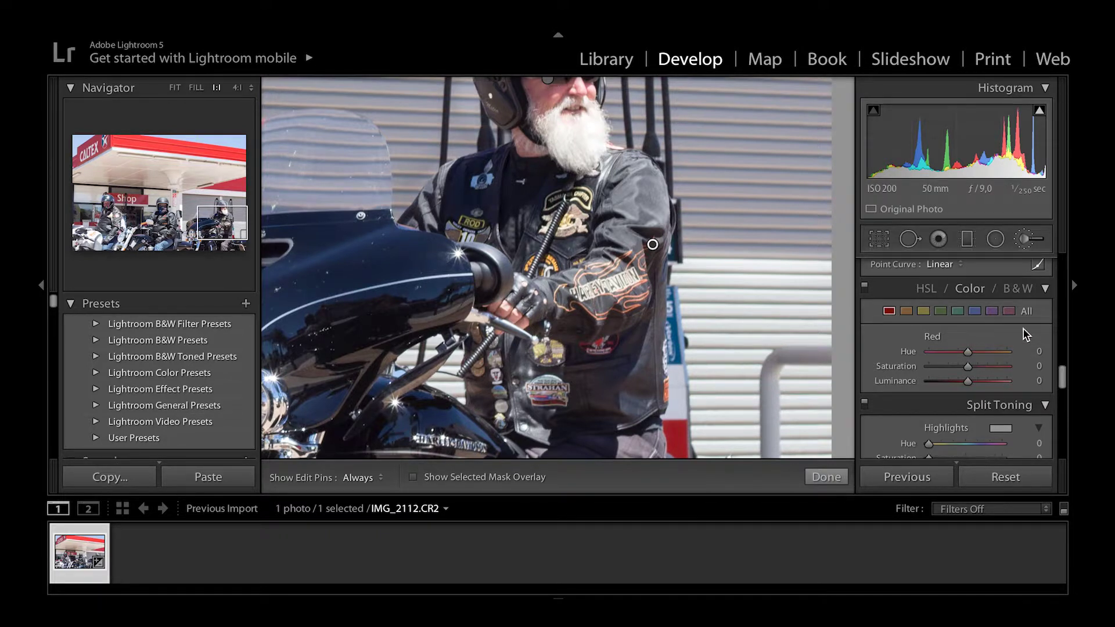
click(1028, 310)
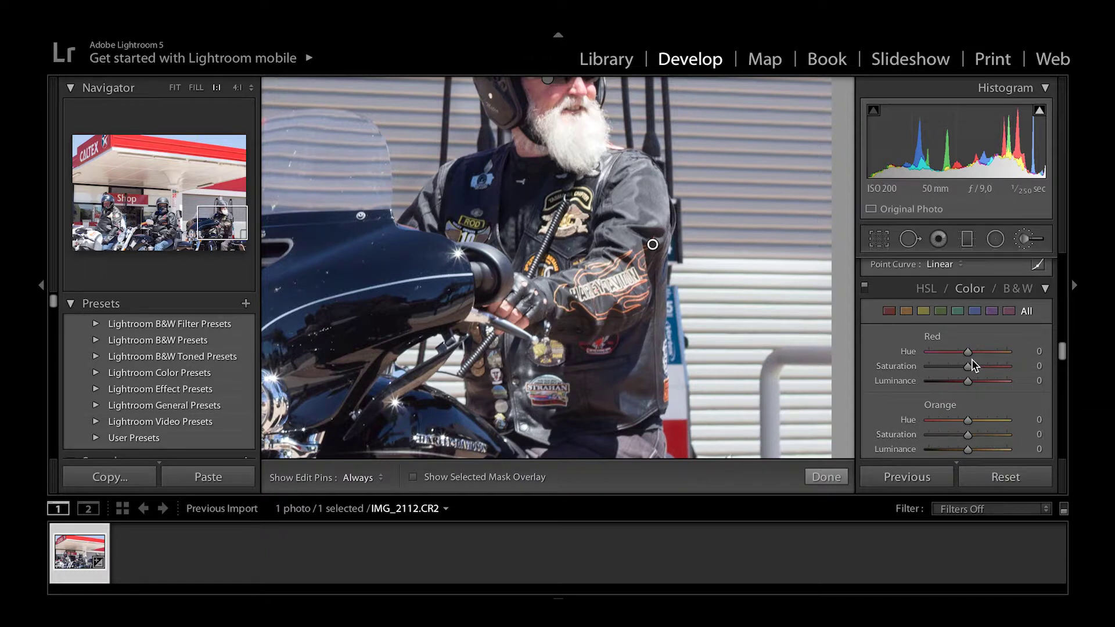
scroll(971, 361, down, 2)
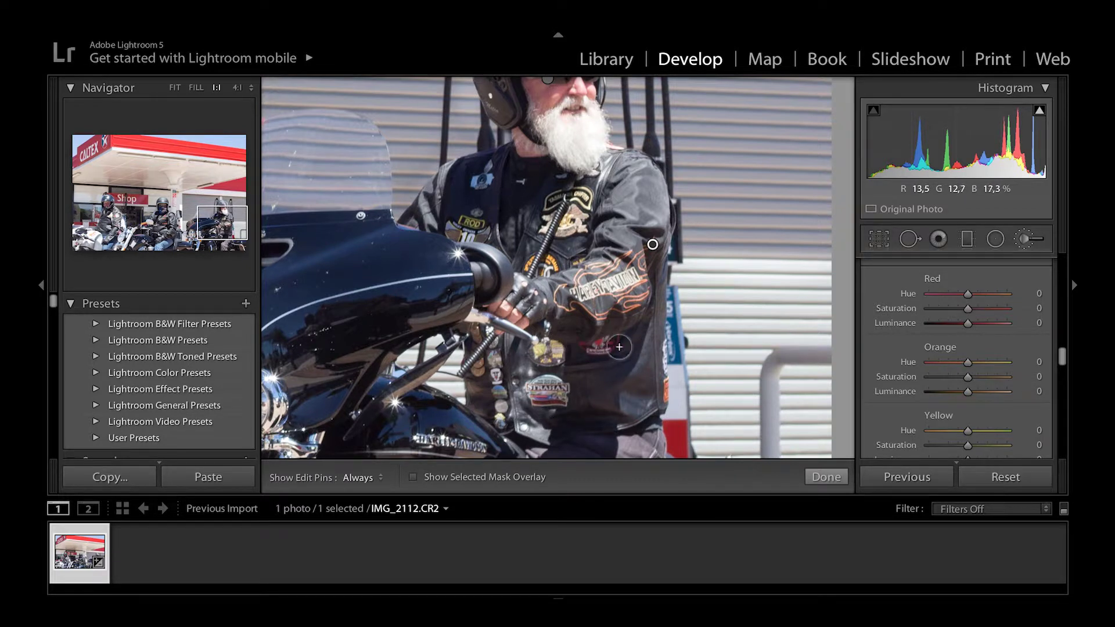
scroll(1029, 312, up, 2)
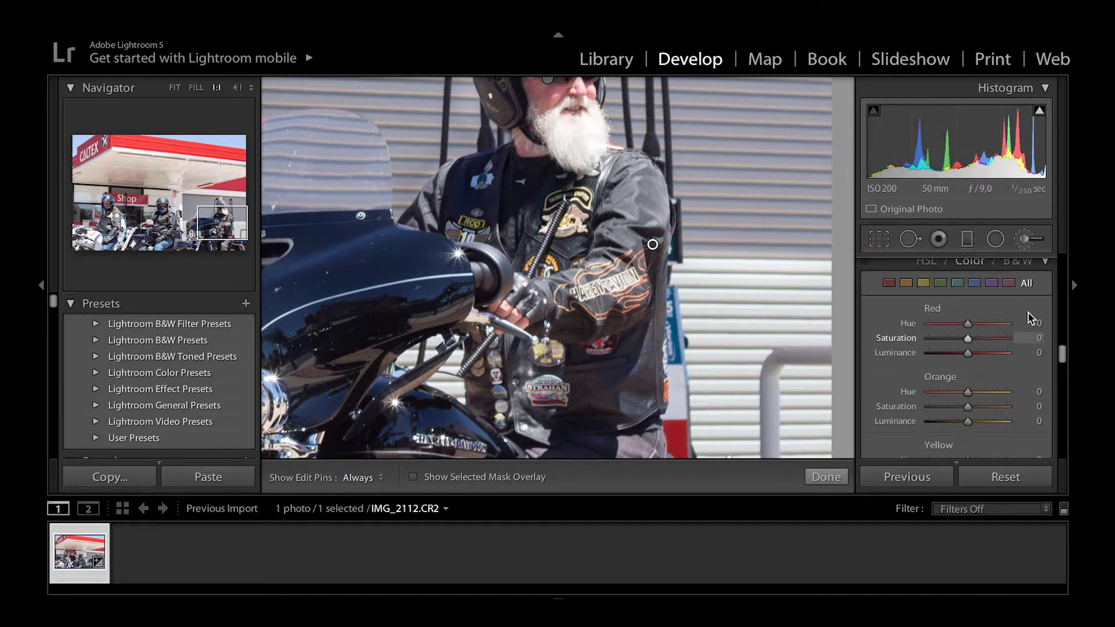
click(887, 276)
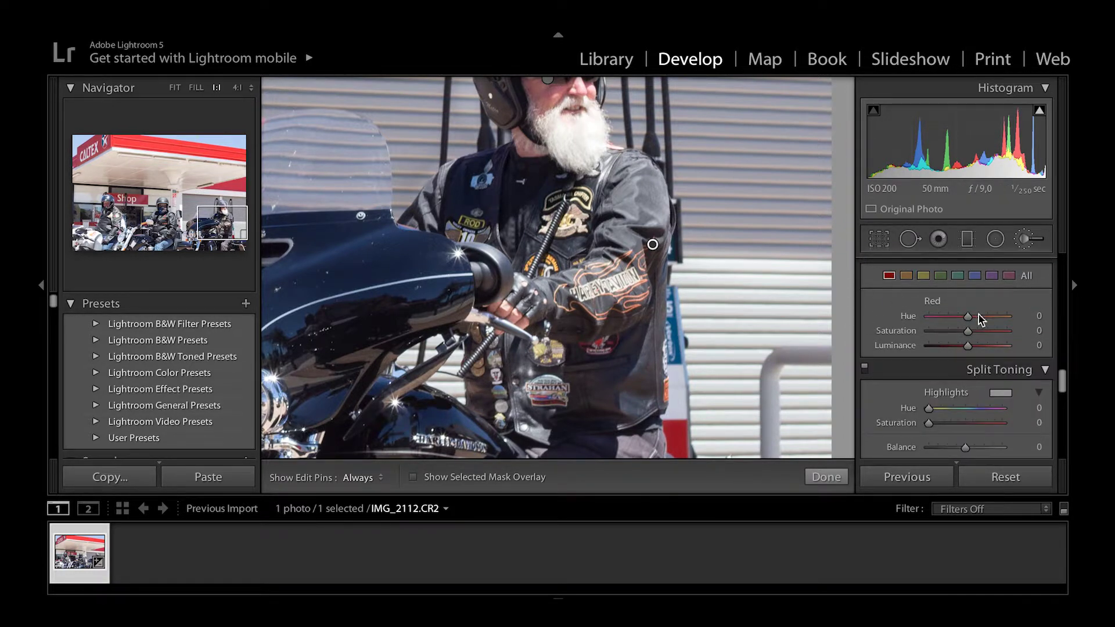
scroll(1035, 332, down, 4)
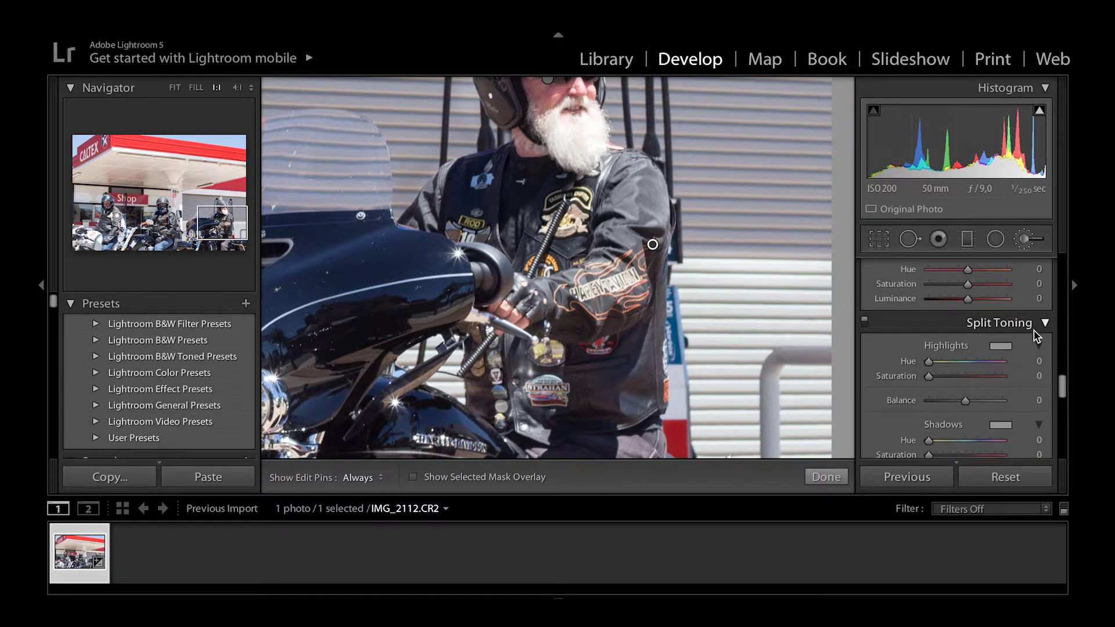
scroll(1045, 325, down, 2)
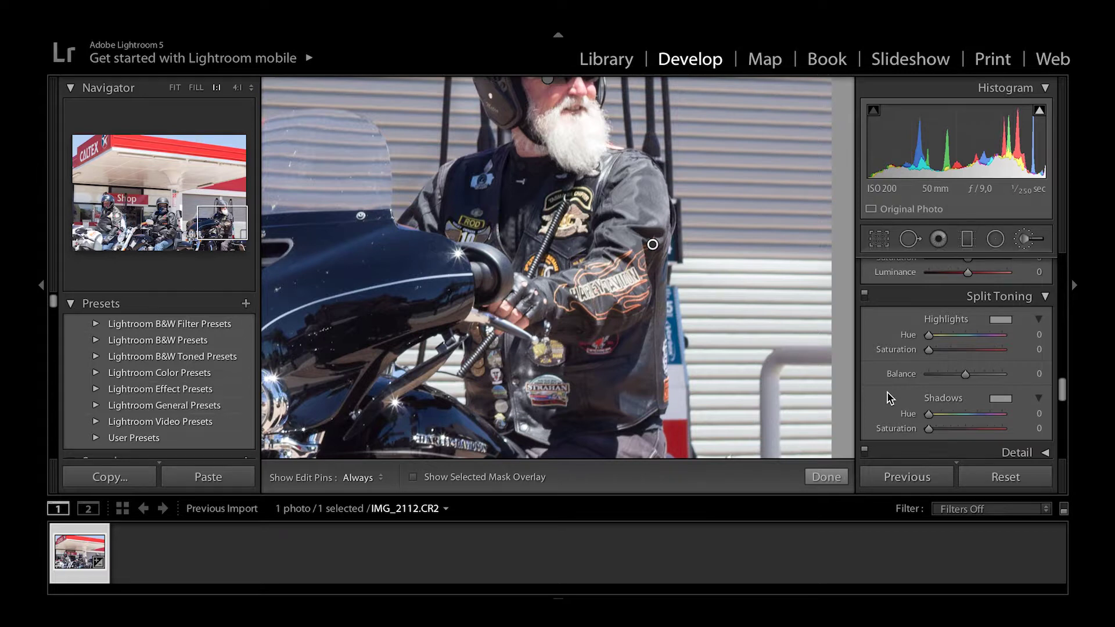
scroll(887, 392, up, 3)
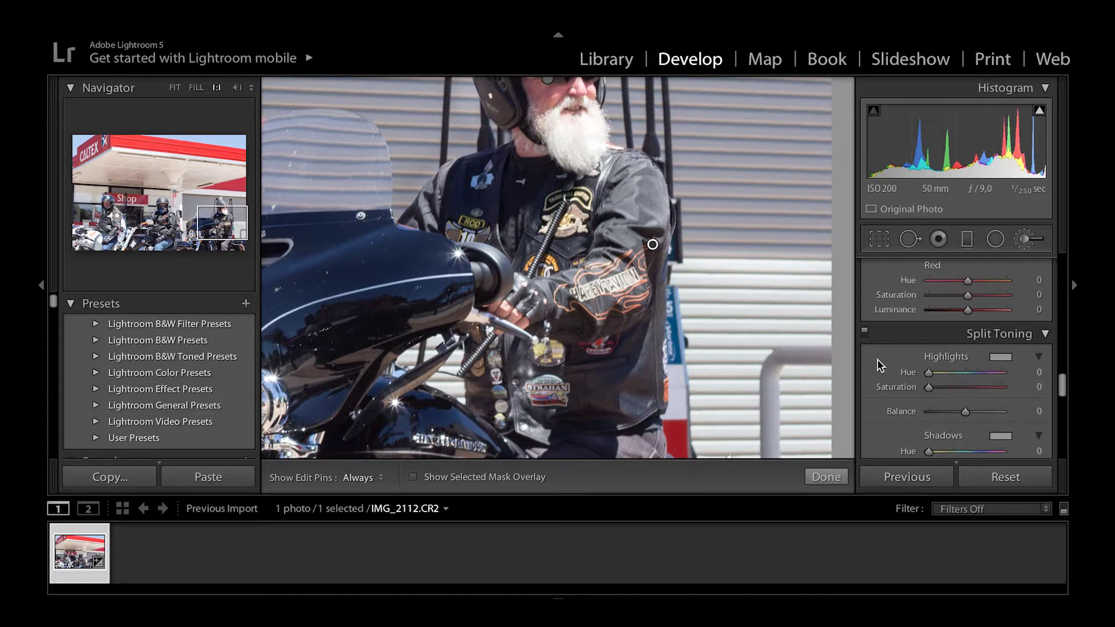
scroll(877, 359, up, 4)
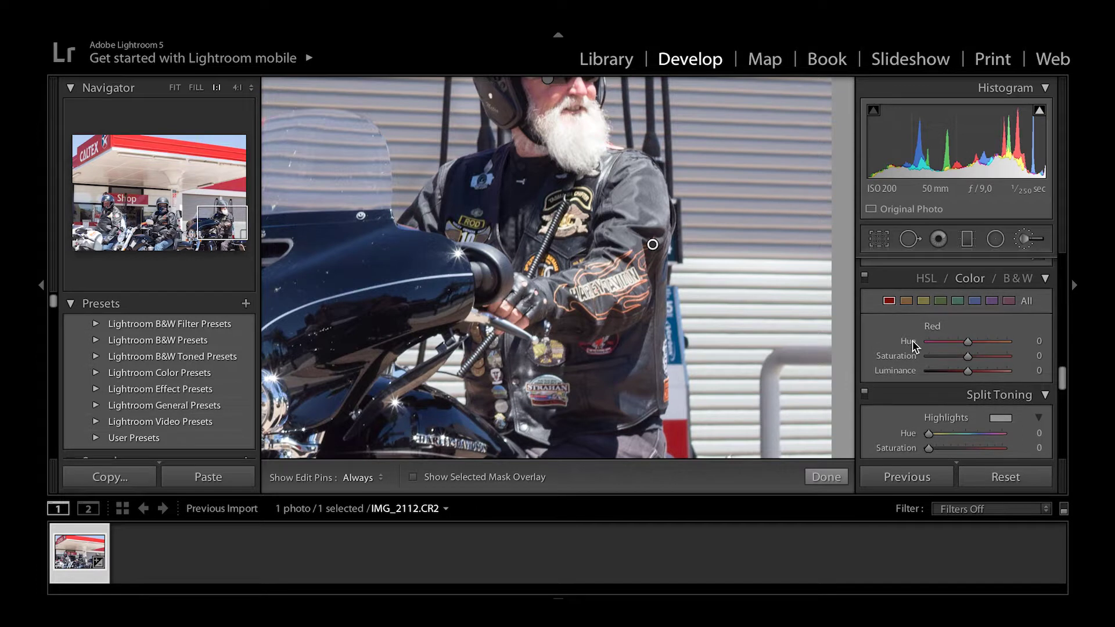
scroll(952, 387, up, 5)
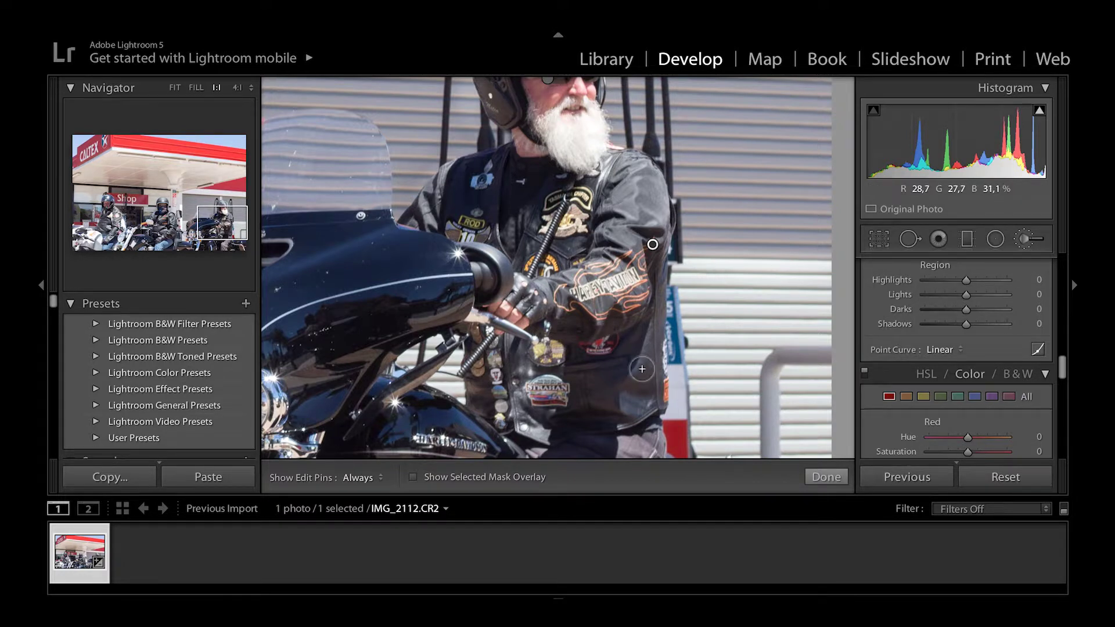
scroll(982, 366, up, 5)
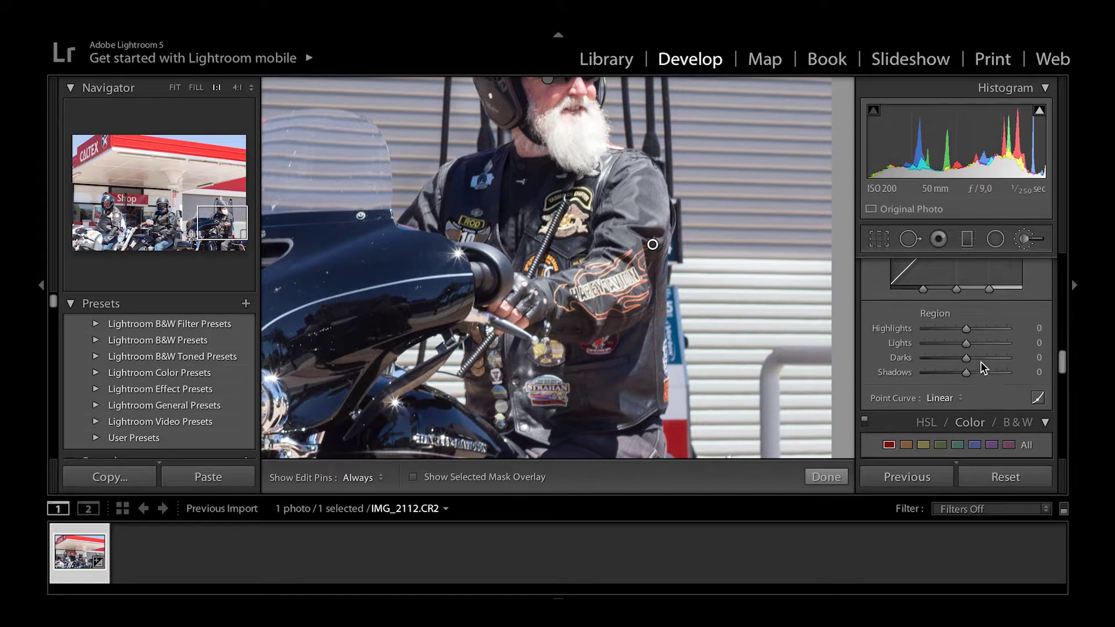
Step: Set the whole photo's saturation to +9 in the Basic adjustments and close the adjustment brush
scroll(1037, 368, up, 5)
scroll(1037, 368, down, 3)
scroll(1036, 366, down, 1)
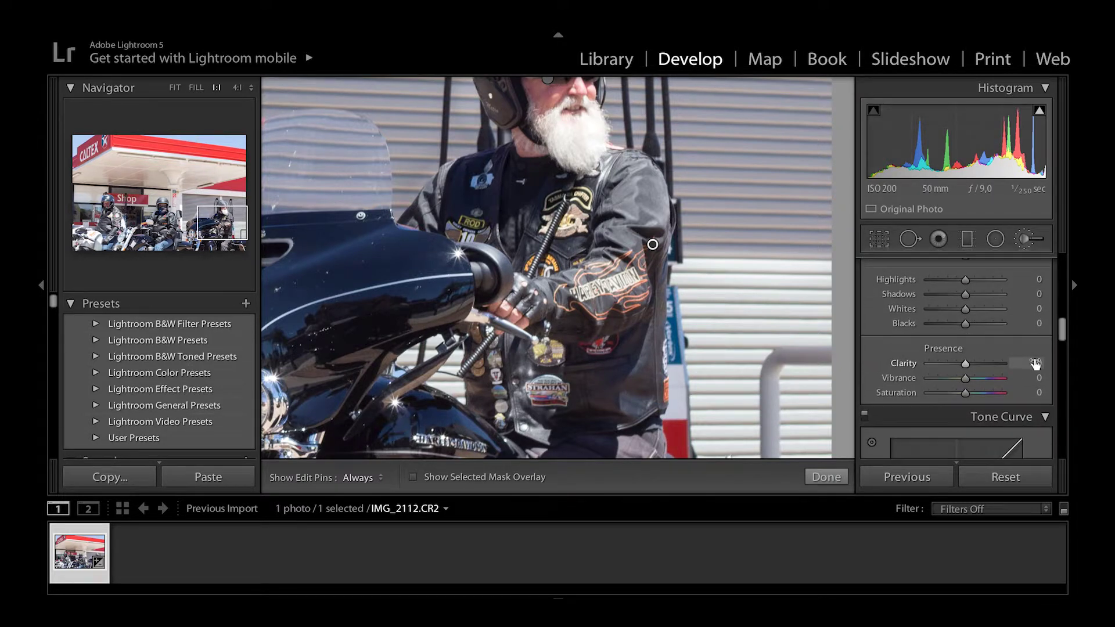
scroll(1036, 364, up, 1)
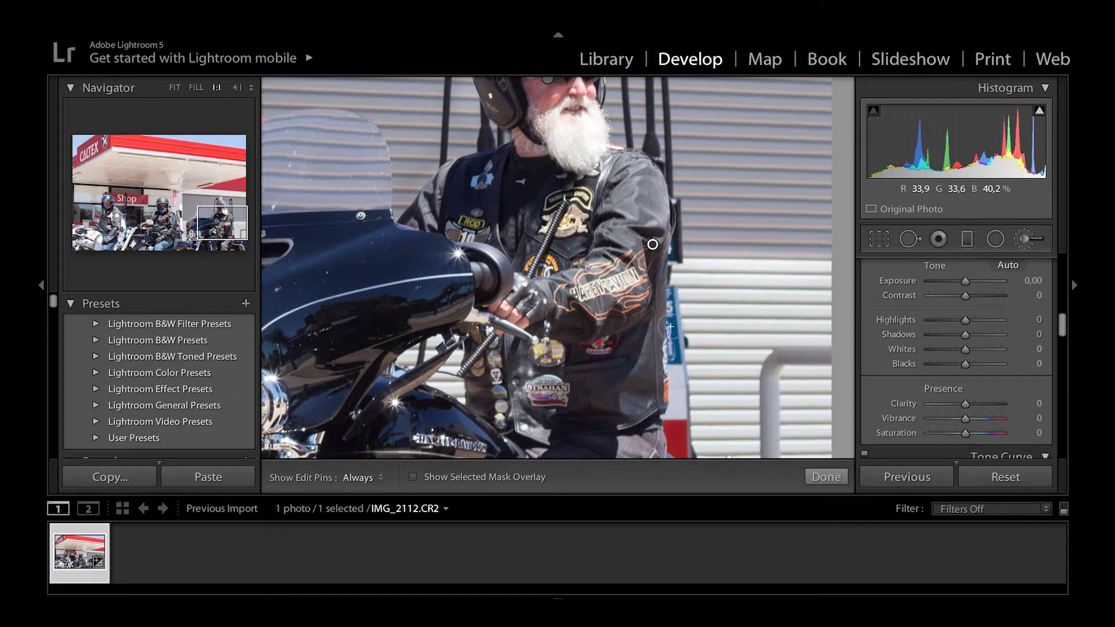
scroll(970, 386, down, 1)
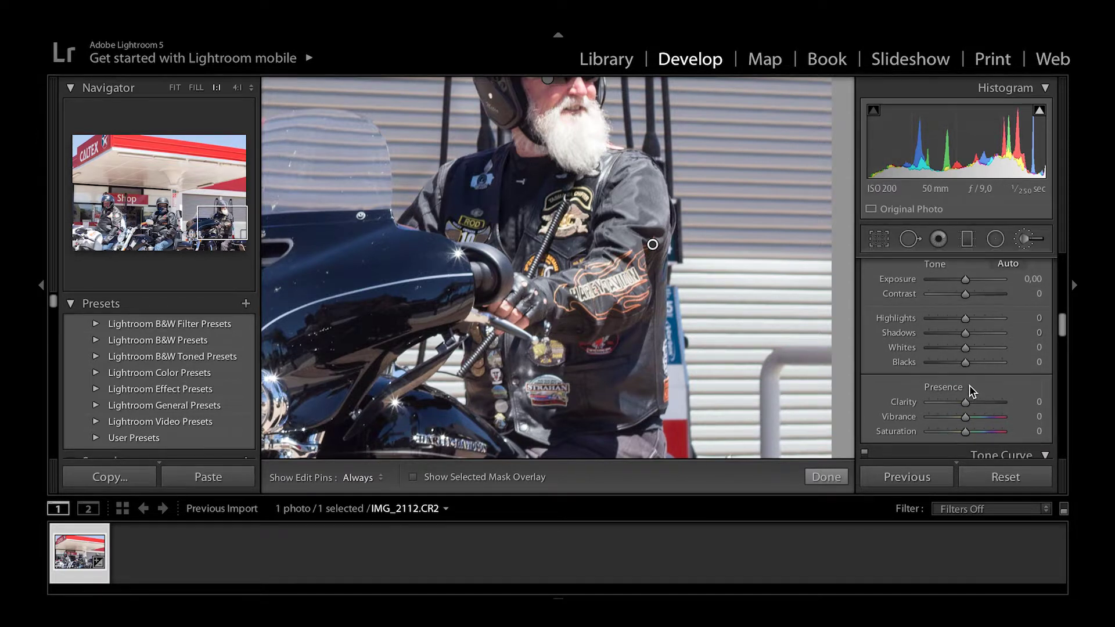
mouse_move(966, 410)
mouse_down()
mouse_move(986, 411)
mouse_move(970, 420)
mouse_up()
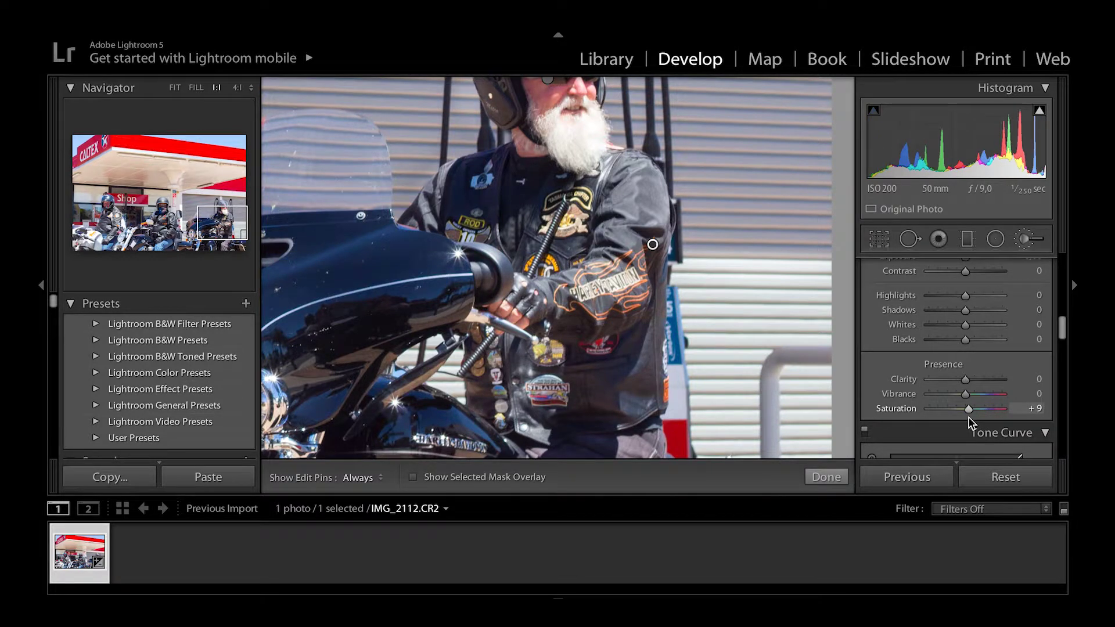
scroll(1030, 239, down, 5)
scroll(1016, 316, up, 5)
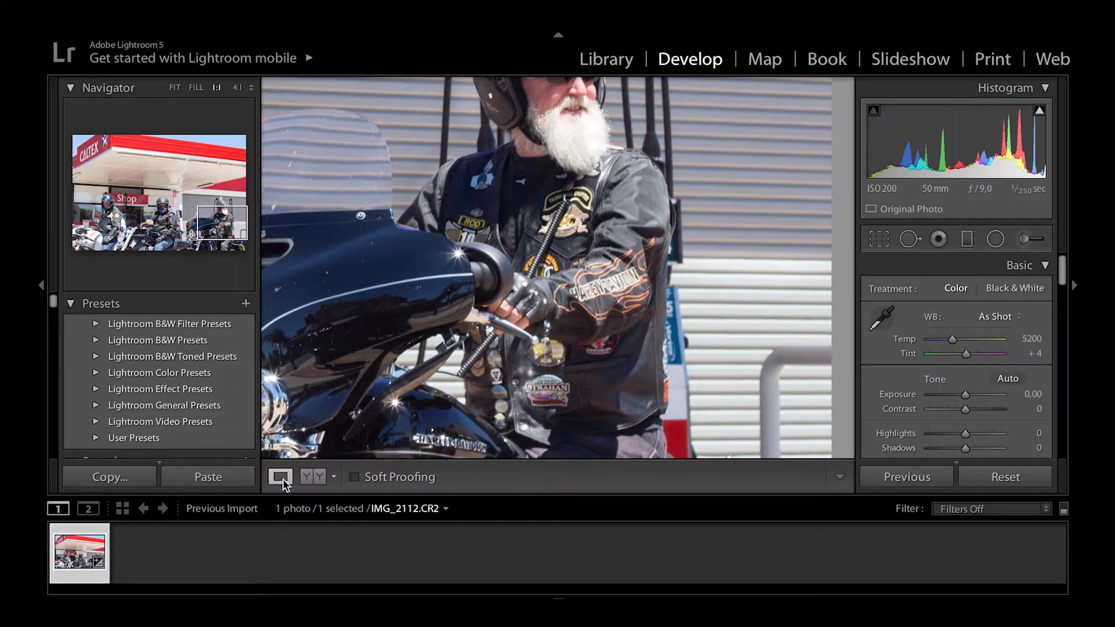
Step: Fit the whole photo in view and compare its before and after versions side by side
click(452, 316)
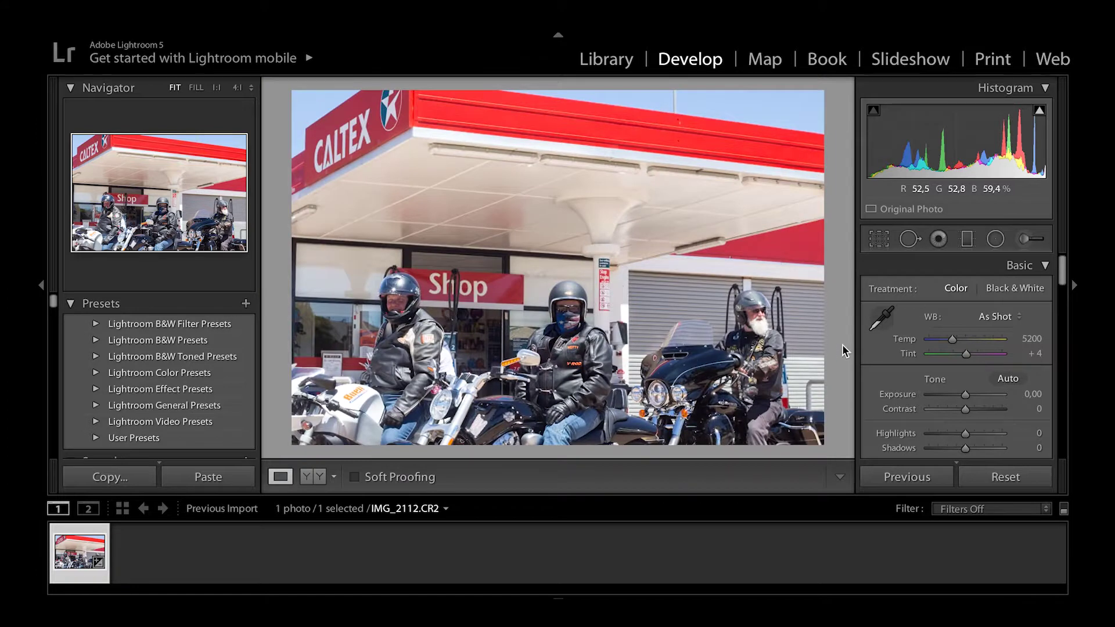
click(312, 479)
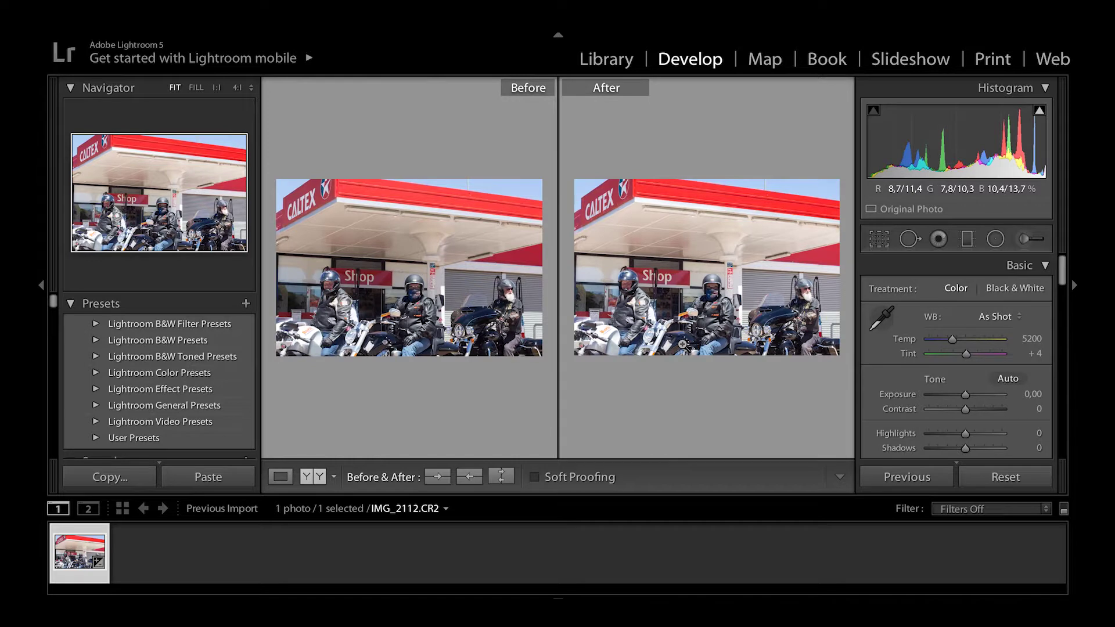
click(284, 476)
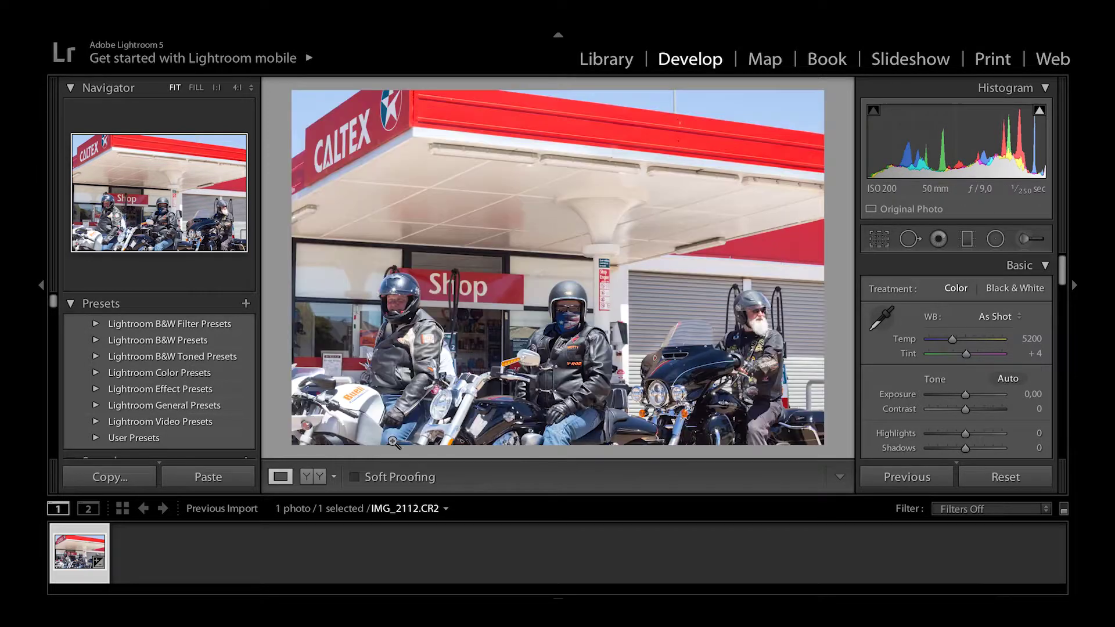
Step: Start a new brush mask with exposure 1.00 and paint over the faces of the middle rider and the rider on the white motorcycle
click(1030, 238)
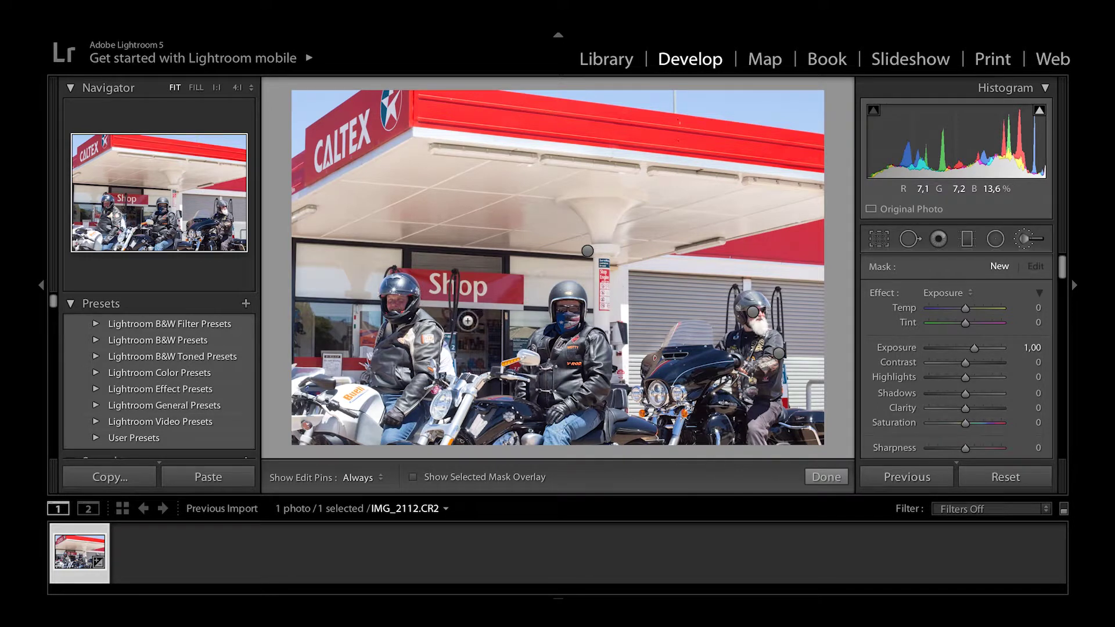
key(h)
key(h)
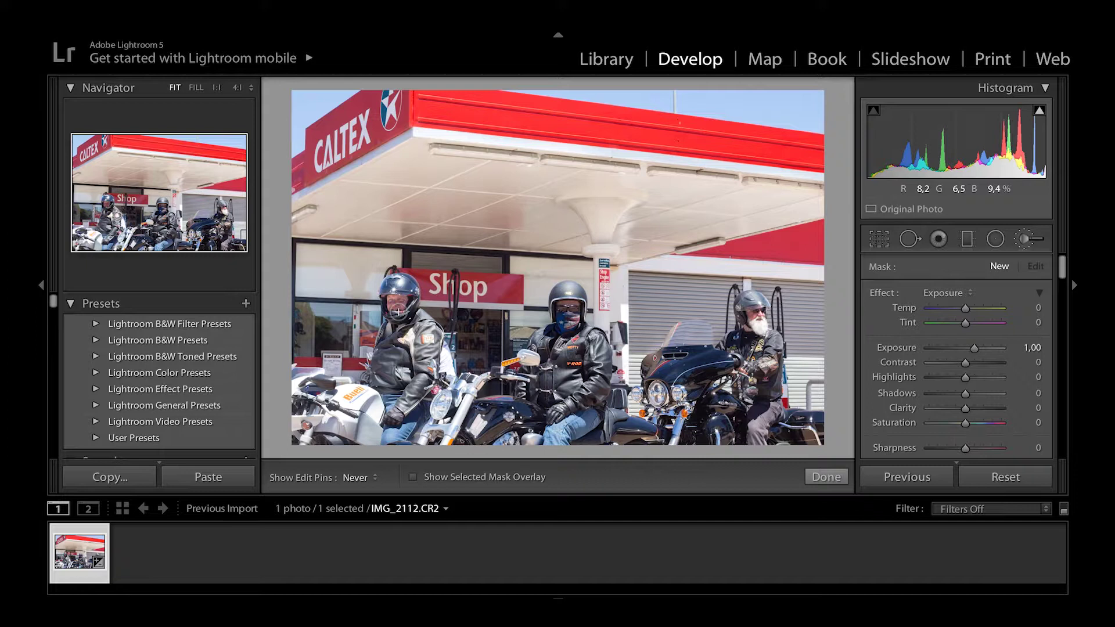
key(h)
click(568, 309)
key(h)
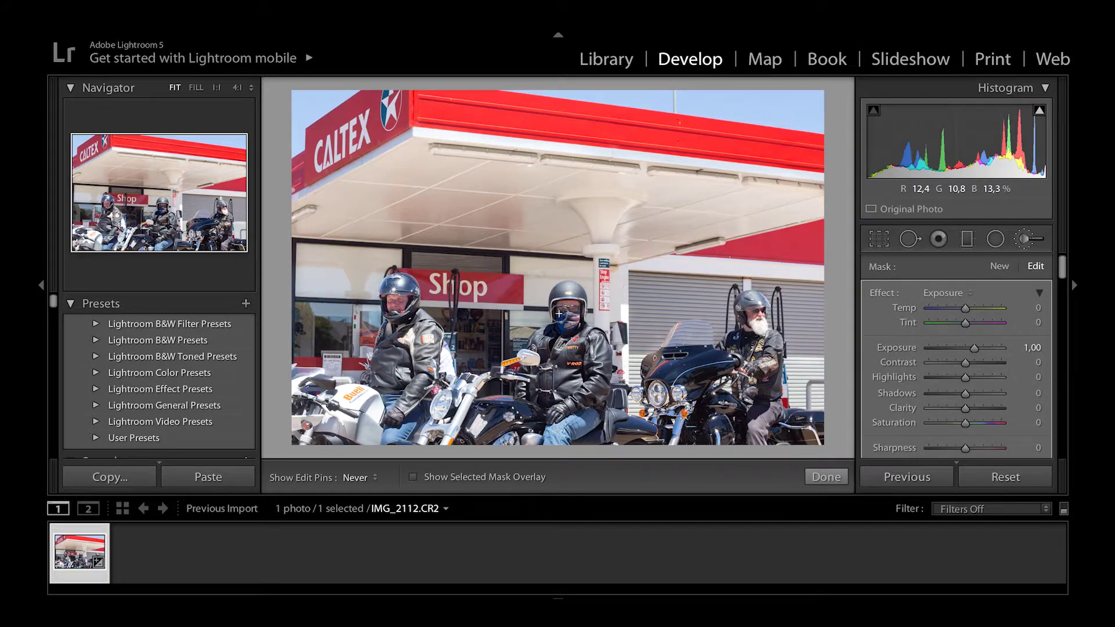
key(h)
key(h)
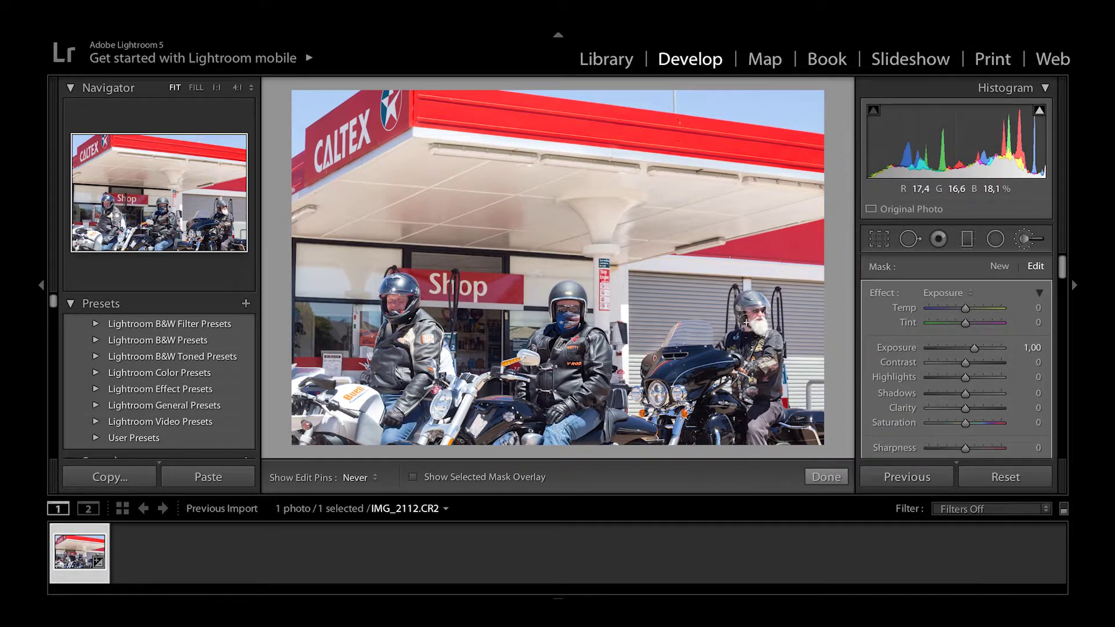
key(h)
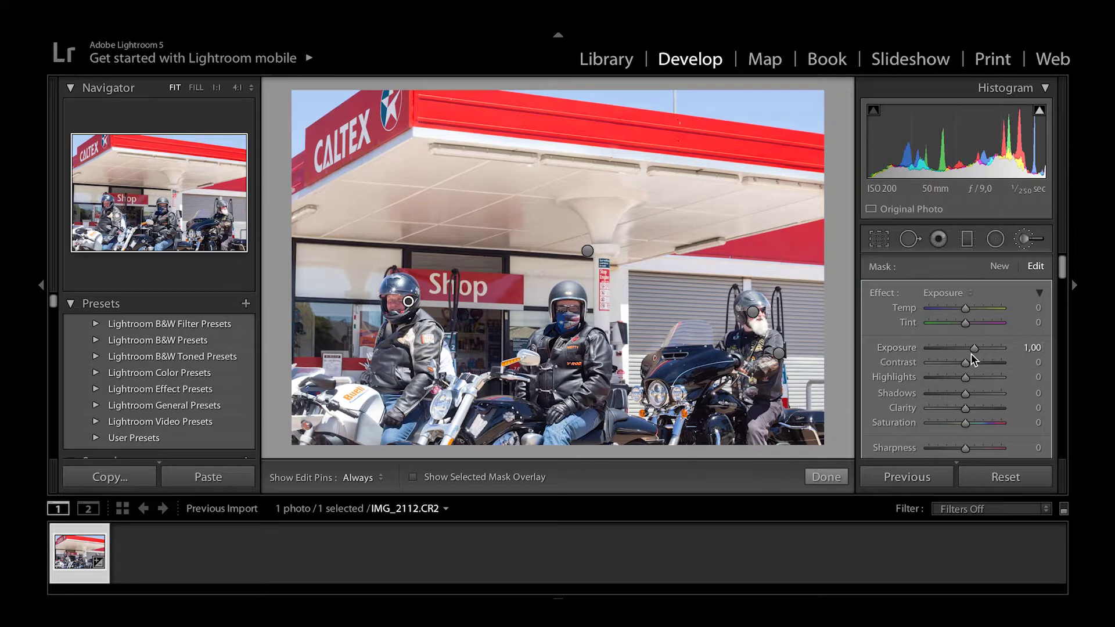
Step: Set the face mask's saturation to -30 and clarity to 16, and close the adjustment brush
drag(963, 422, 949, 433)
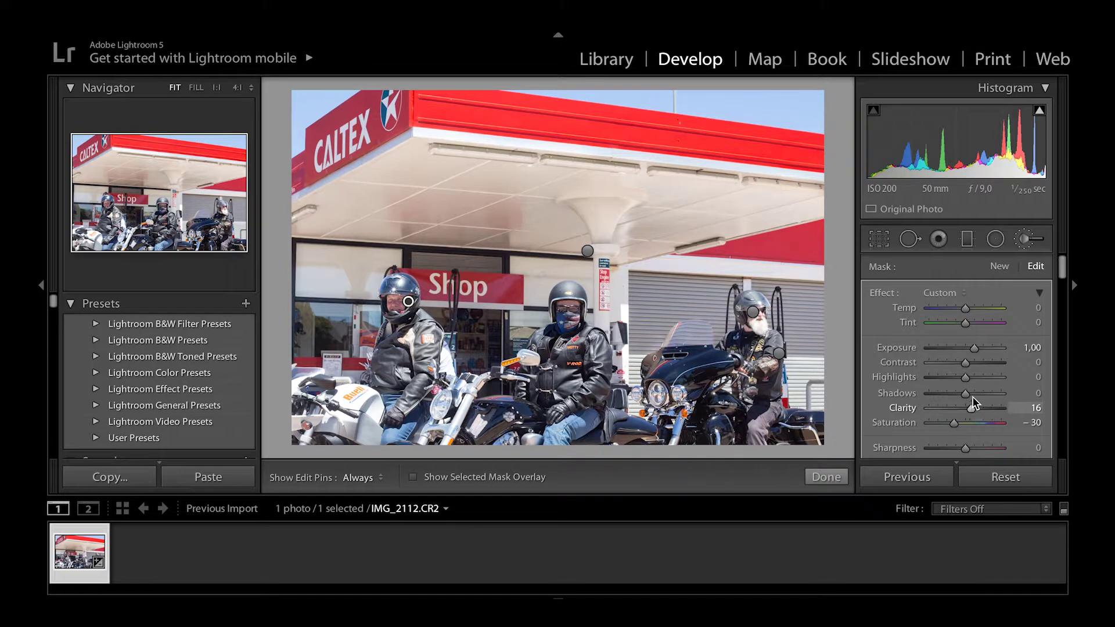
drag(964, 392, 974, 392)
click(1039, 244)
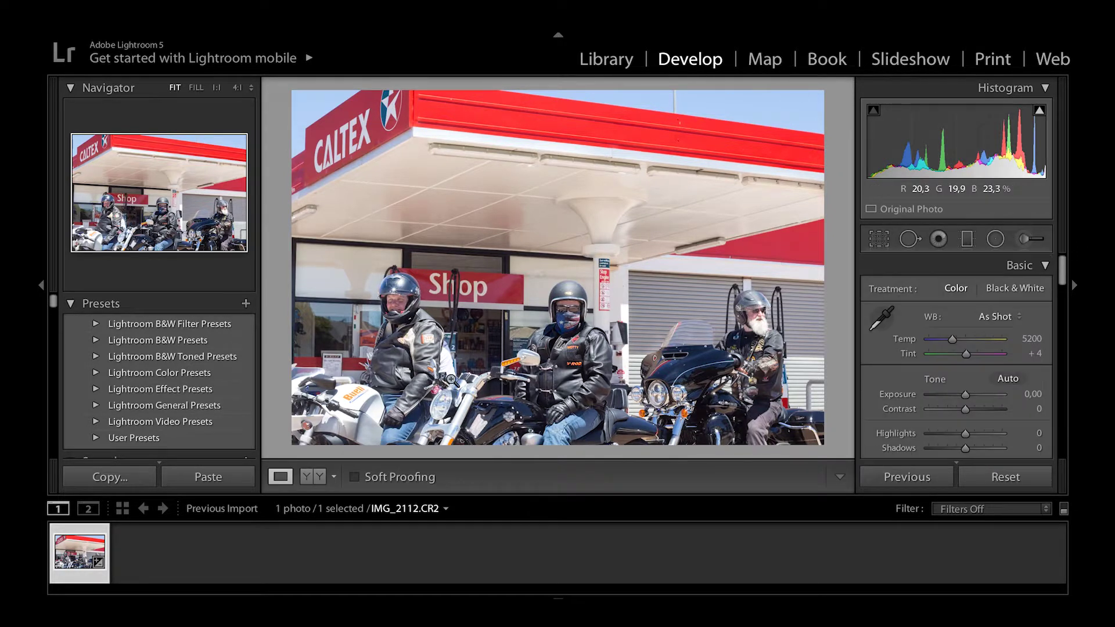
Step: Compare before and after again, view the Blue settings in the HSL/Color adjustments, and return to the single-photo view
click(320, 477)
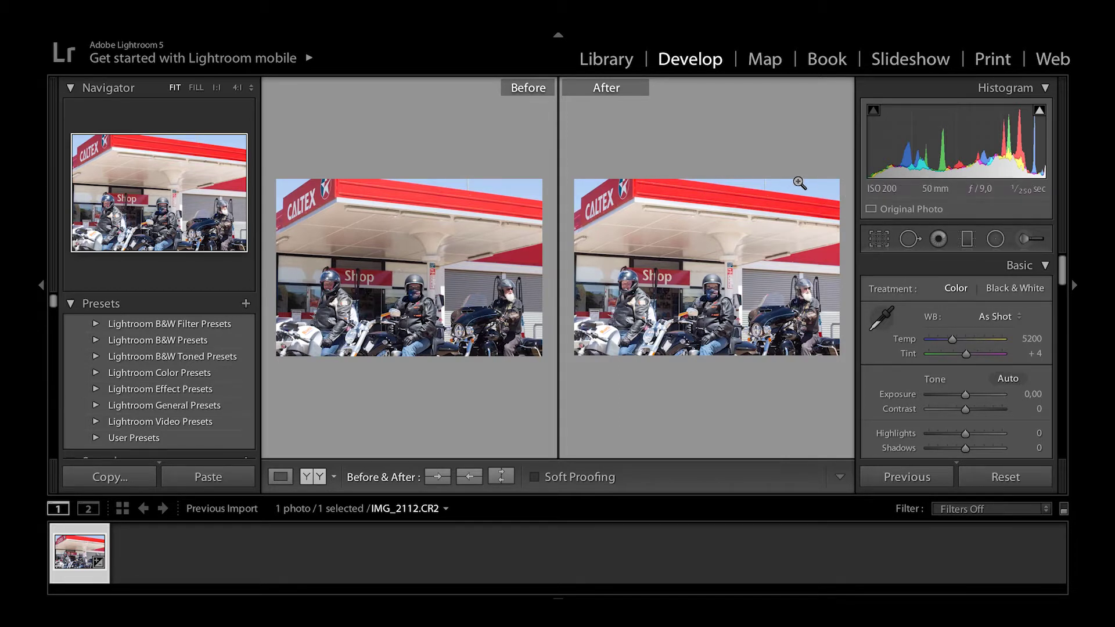
scroll(1003, 308, down, 5)
scroll(1003, 308, down, 4)
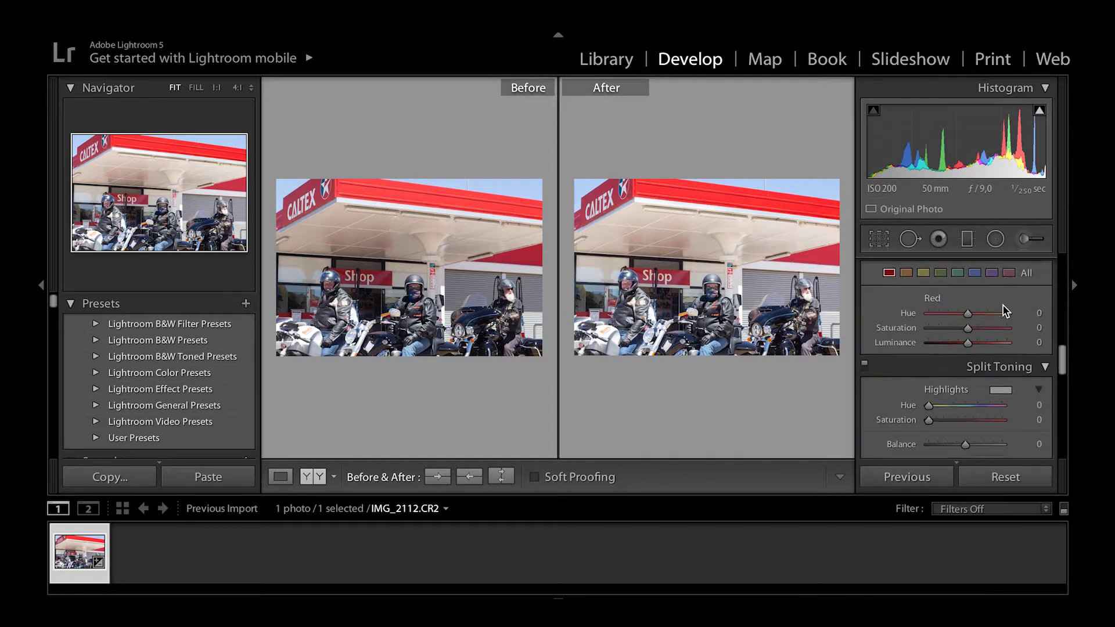
click(974, 293)
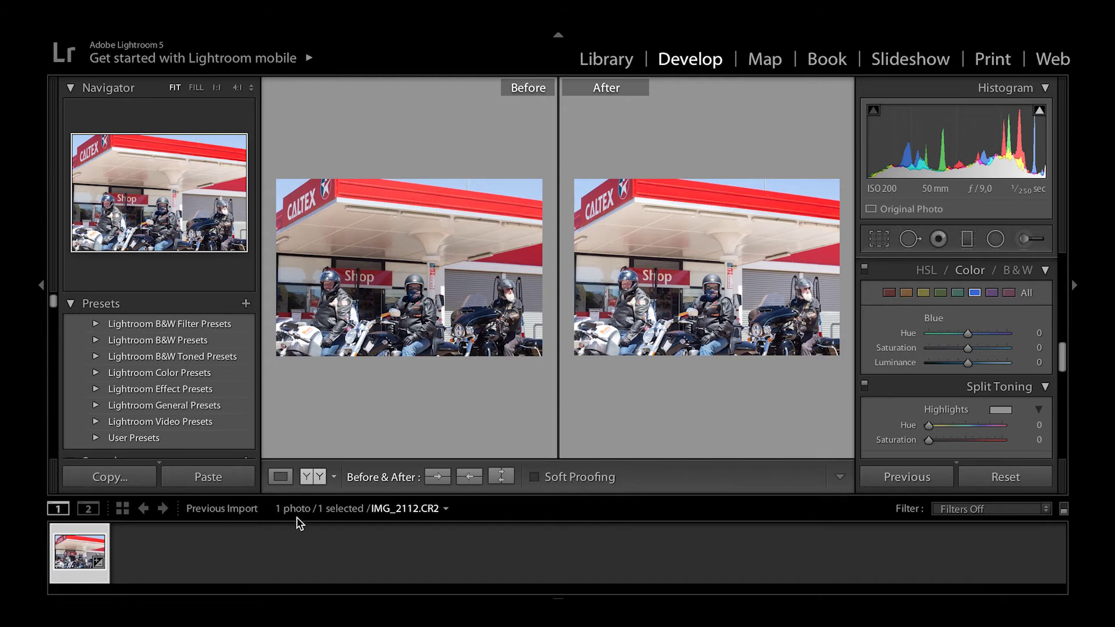
click(281, 477)
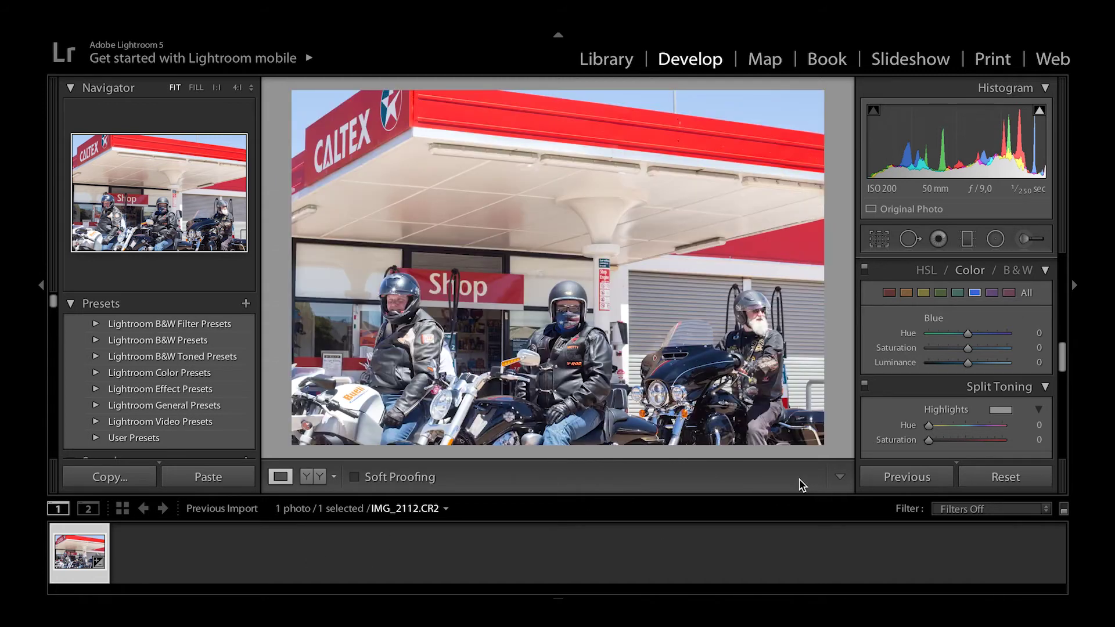